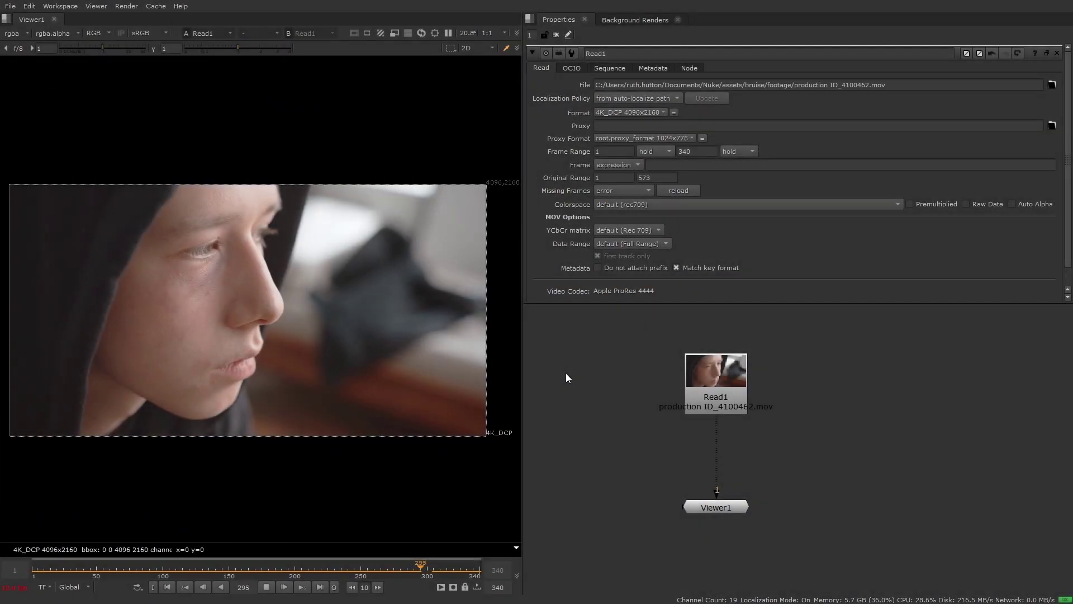
Stop playback of the face footage, scrub to frame 34 and zoom the viewer in.
click(268, 586)
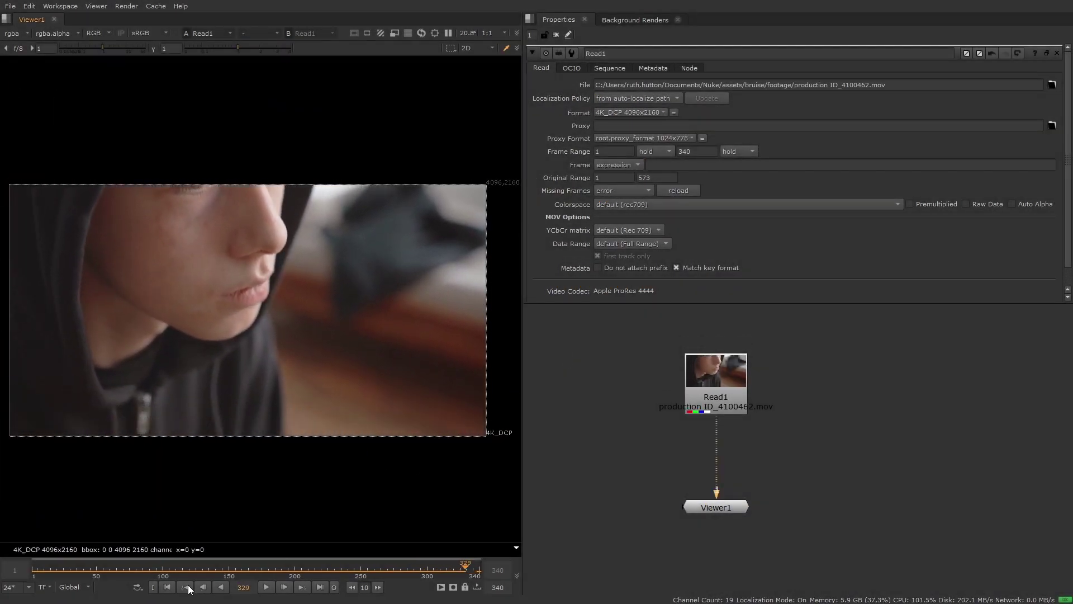
click(173, 587)
drag(47, 569, 296, 583)
scroll(200, 290, up, 3)
scroll(238, 254, up, 1)
Inspect the bruise at frames 99, 190, 86, 196, 254 and 244.
click(162, 570)
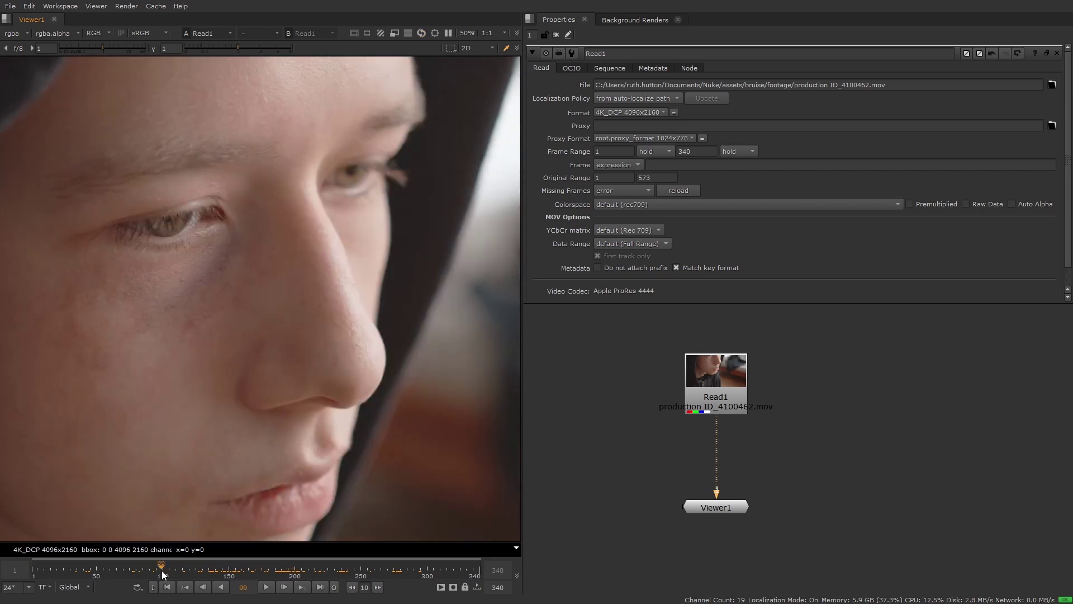
click(280, 571)
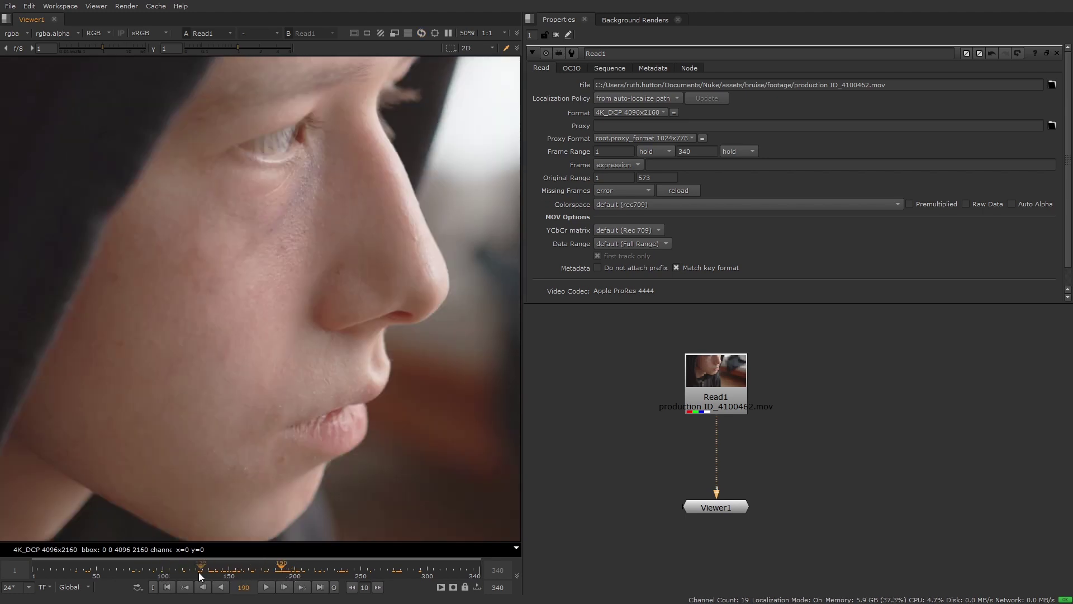
click(145, 569)
click(289, 570)
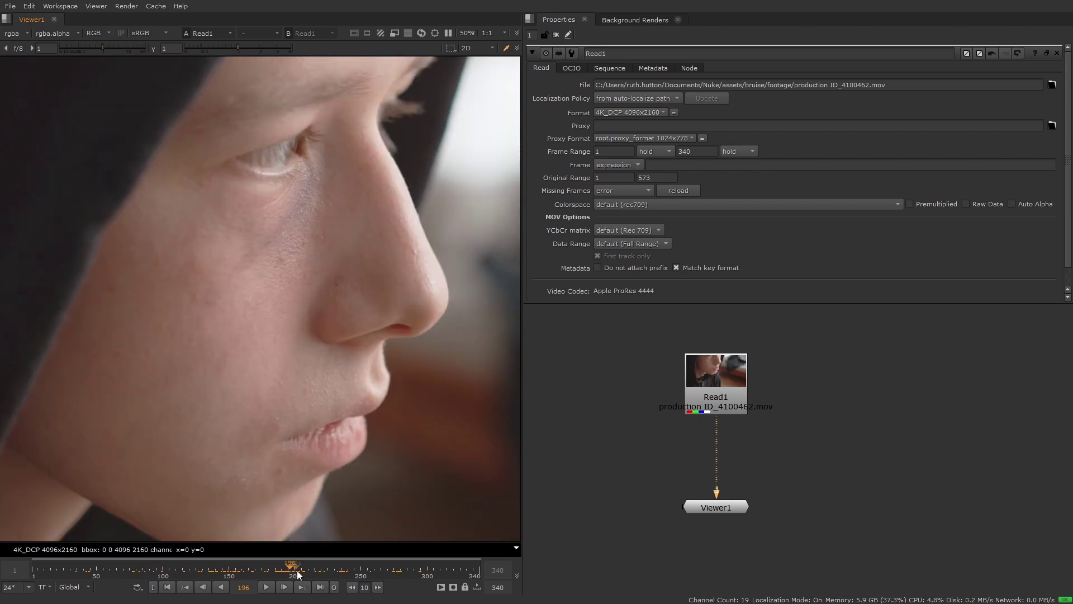
click(337, 570)
click(366, 570)
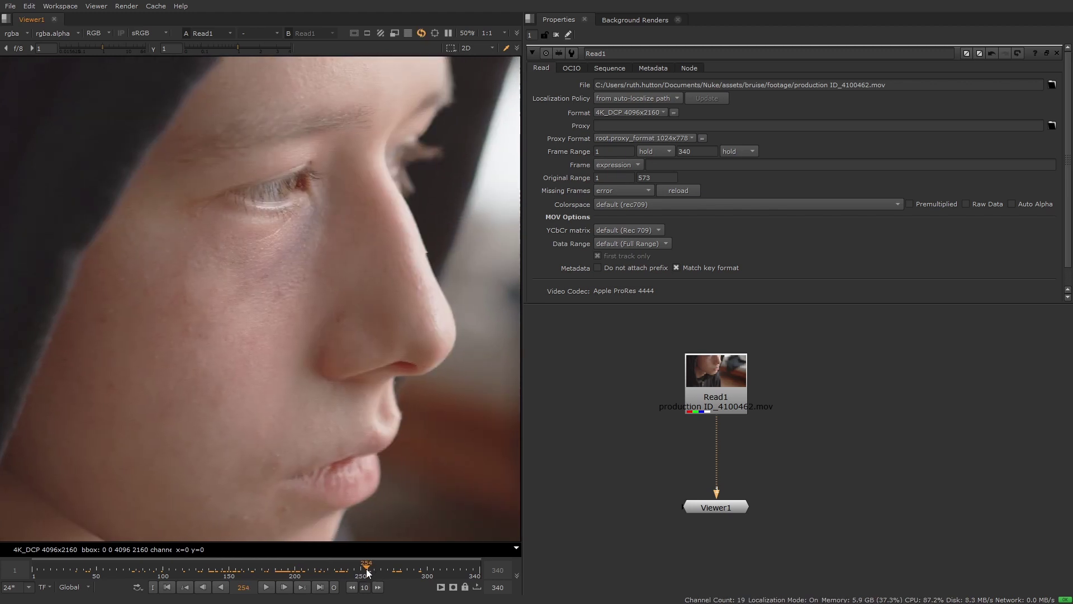
click(352, 586)
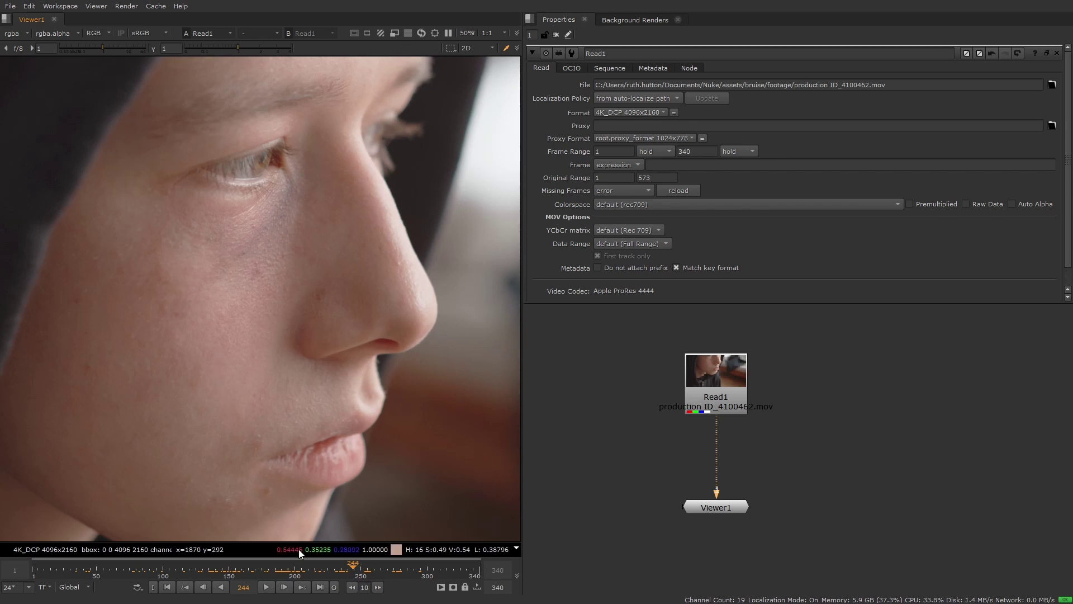
Compare frames 200 and 139, then scrub forward to a closer shot of the face.
click(295, 570)
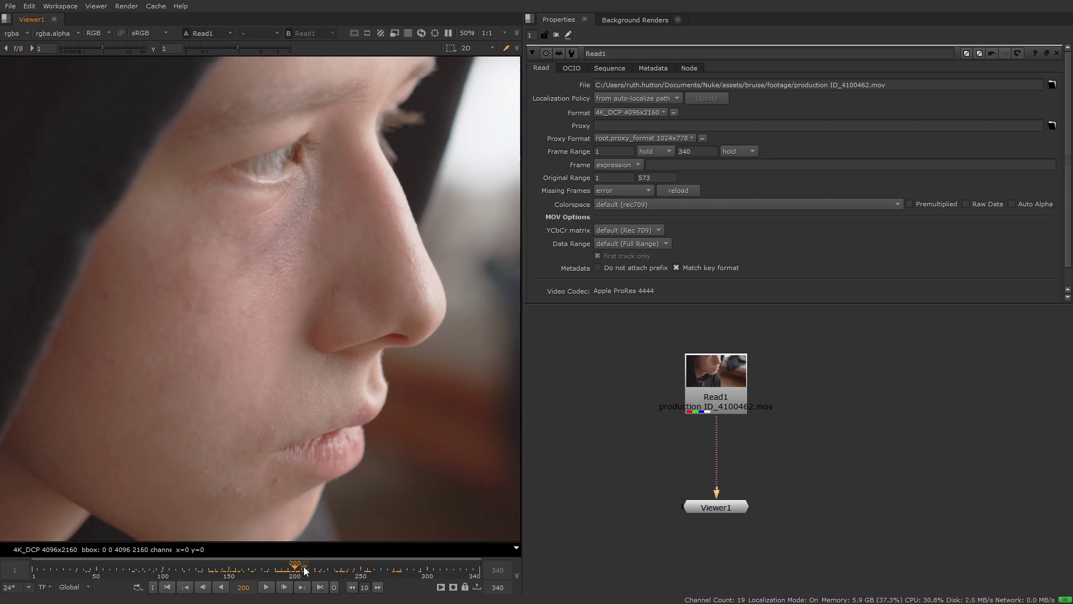
drag(254, 570, 216, 578)
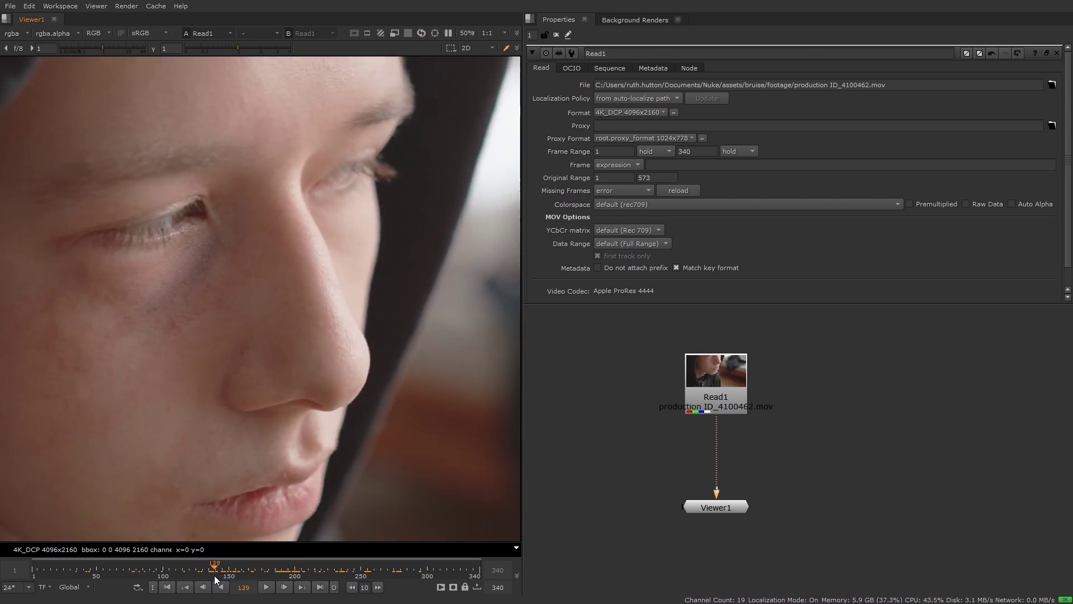
click(295, 569)
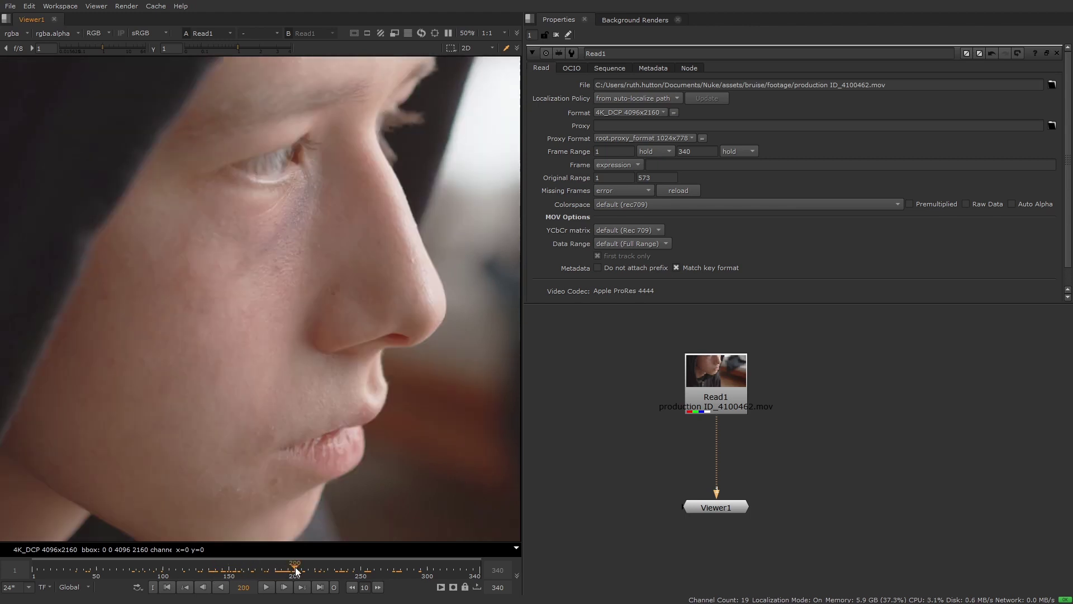
click(214, 571)
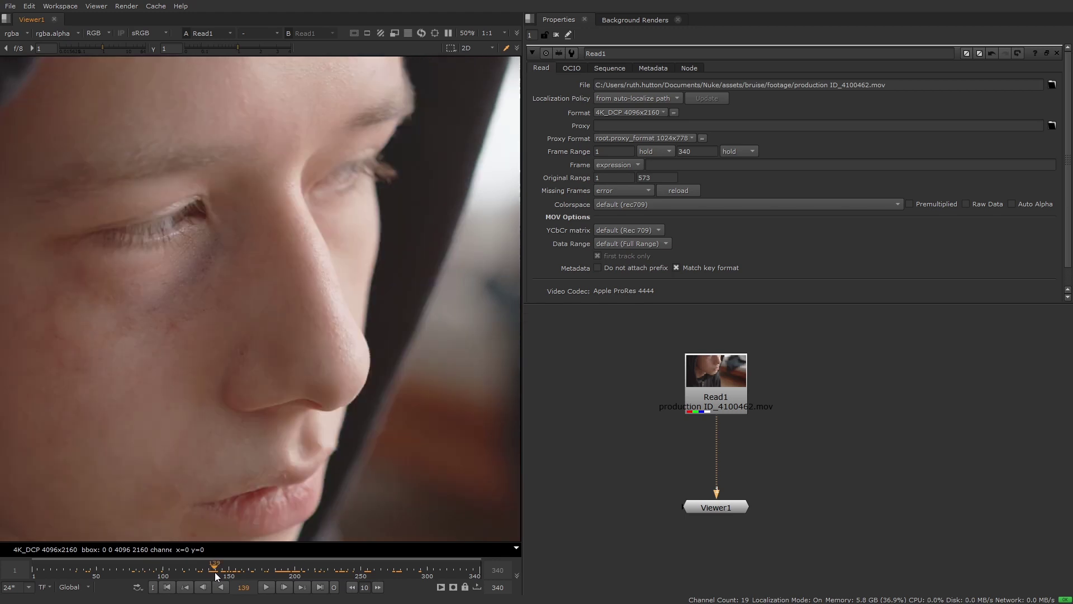
scroll(243, 435, down, 3)
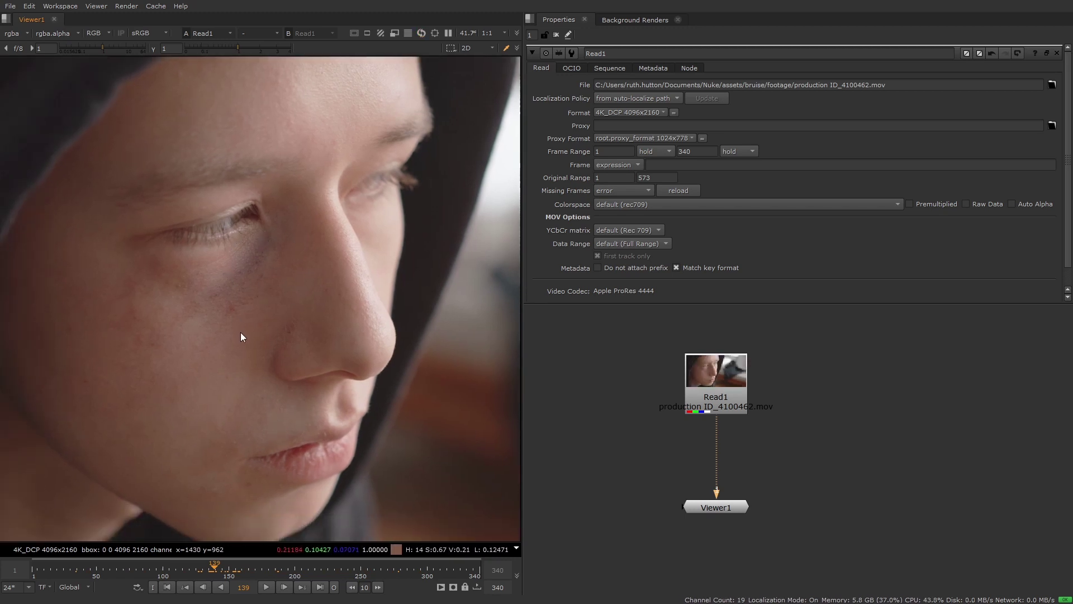
click(295, 569)
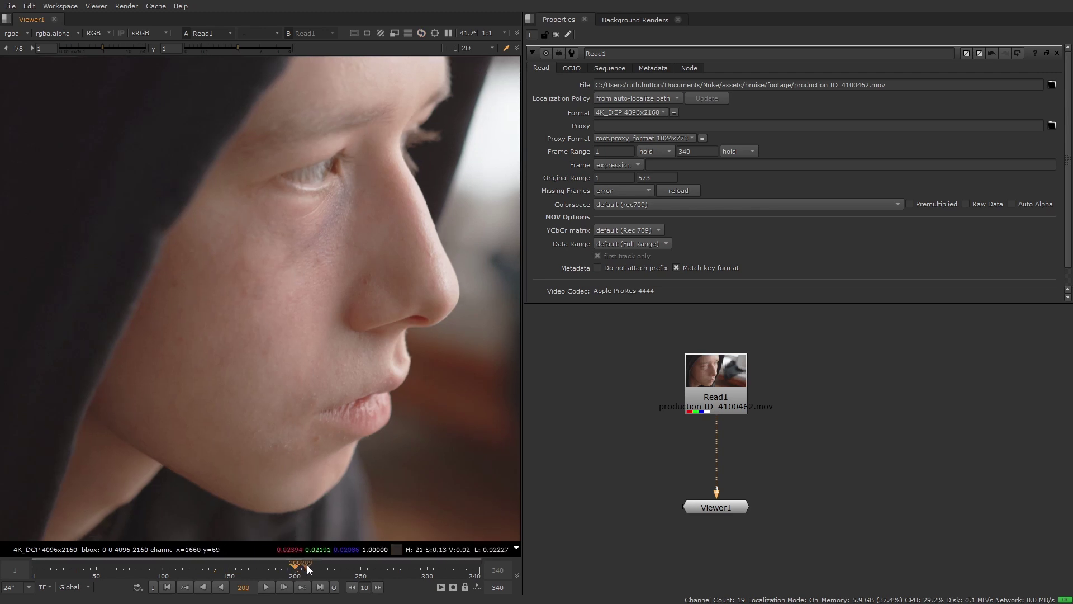
drag(338, 571, 366, 589)
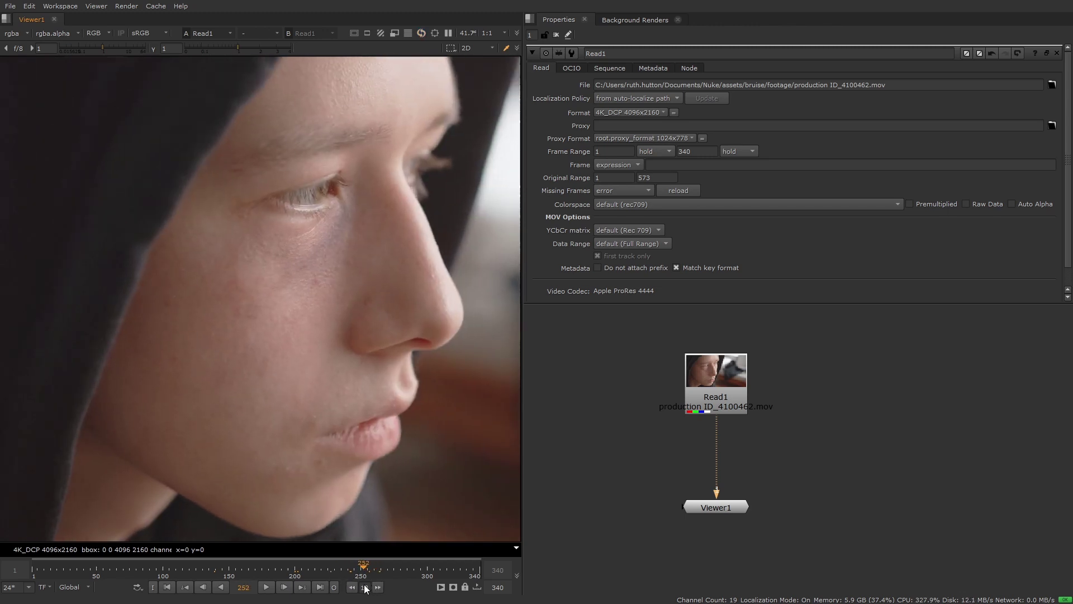
Toggle between frames 139 and 200 to compare the bruise.
click(215, 571)
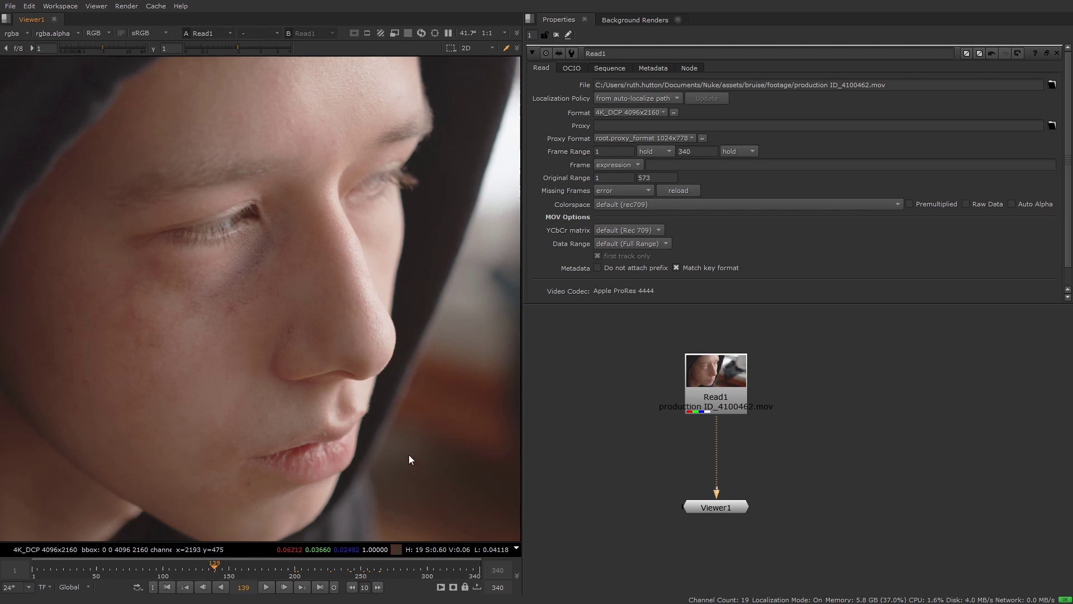
click(295, 574)
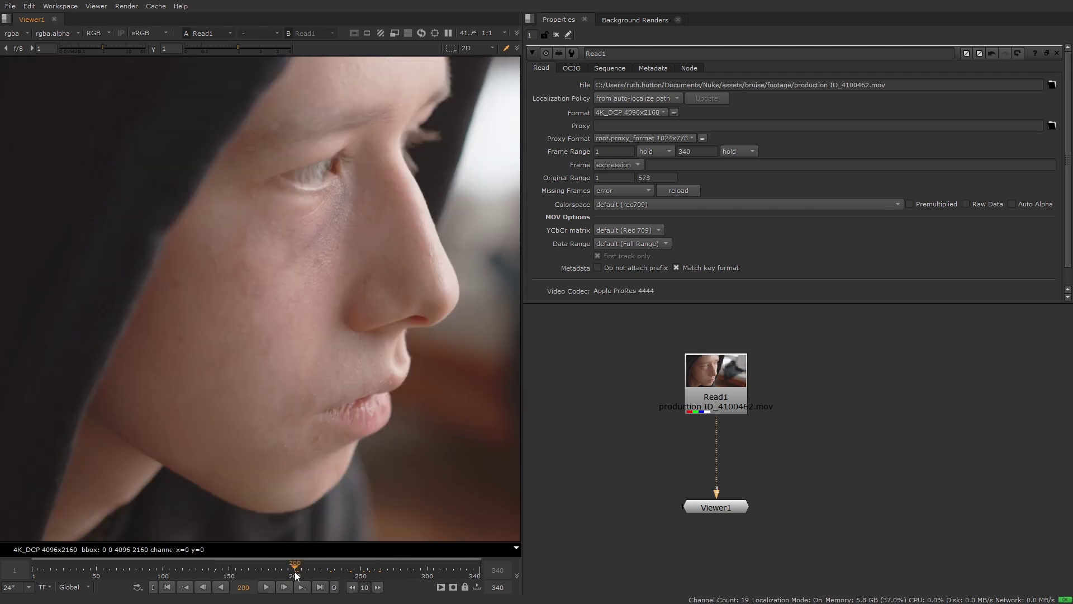
click(215, 572)
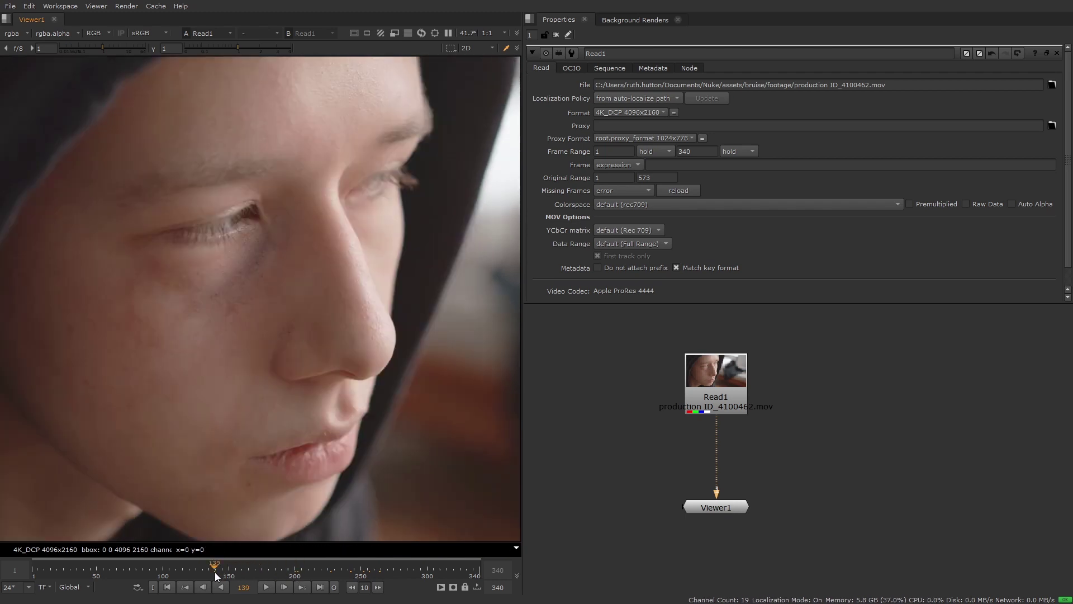
click(295, 574)
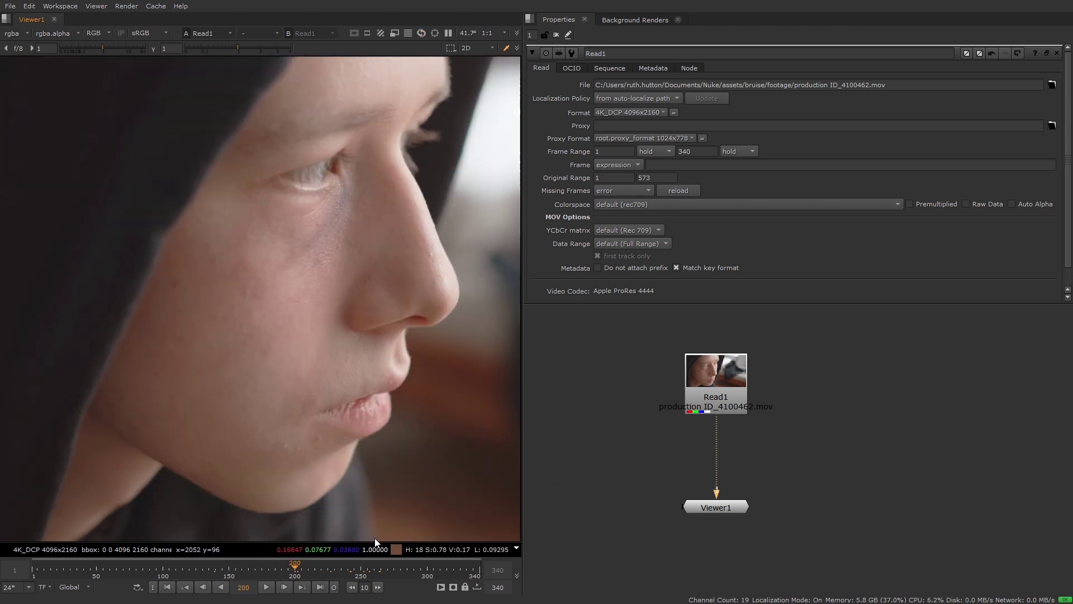
click(215, 575)
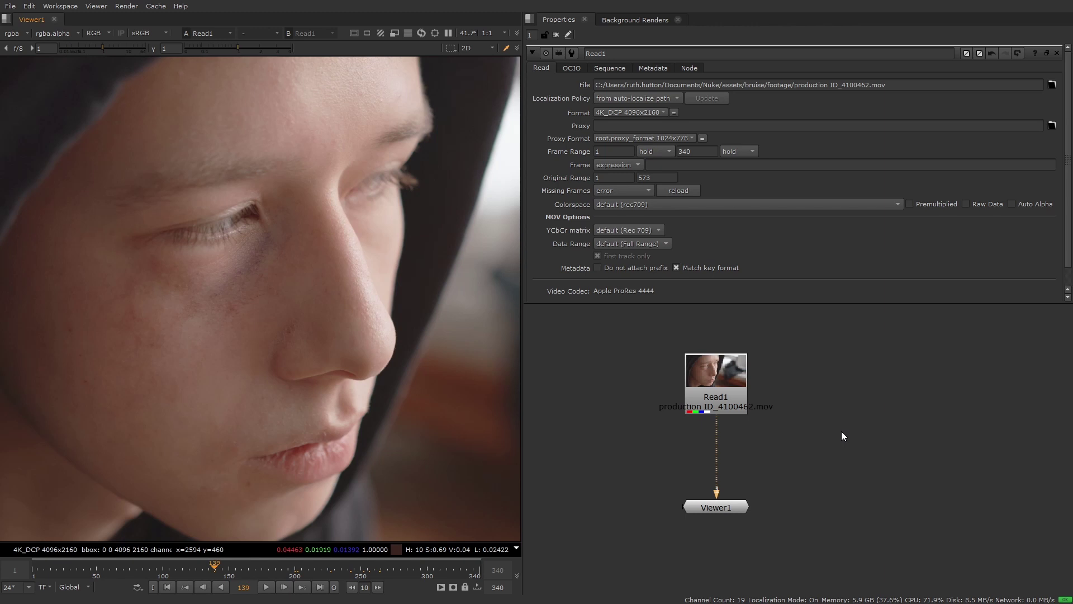
Zoom out the node graph, deselect Viewer1 and nudge Read1 up.
scroll(827, 456, down, 2)
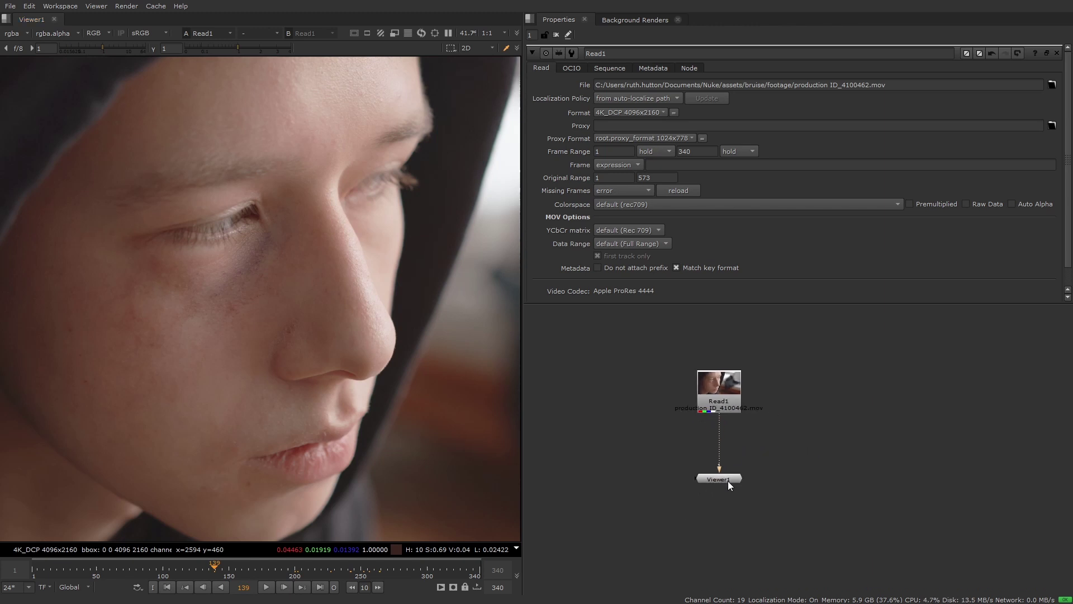
click(755, 430)
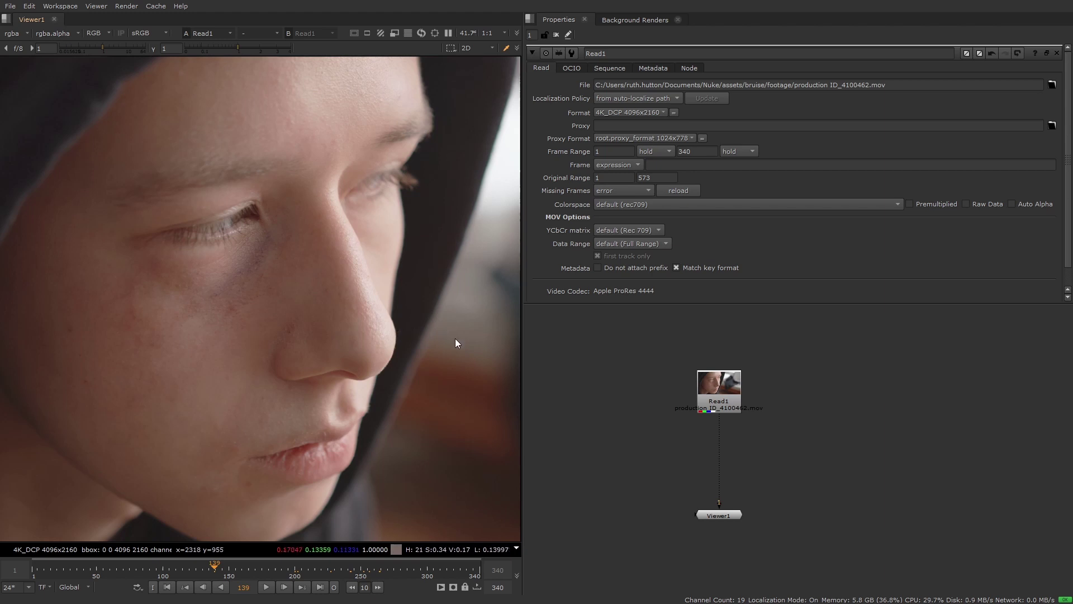
drag(715, 370, 719, 378)
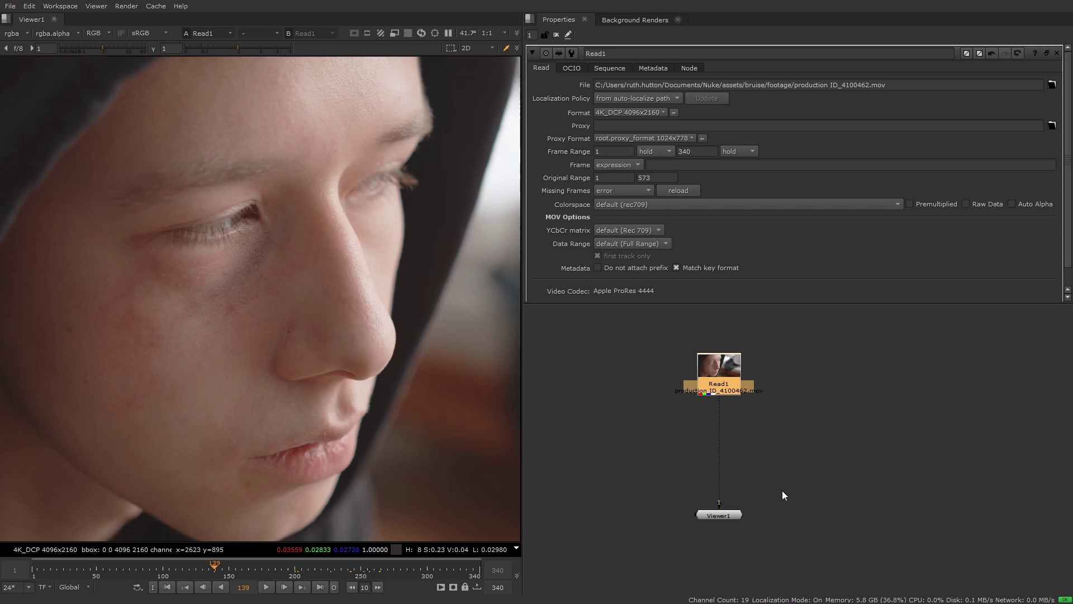
Add FrameHold1 after Read1 and move it to the left.
key(Tab)
text(frameh)
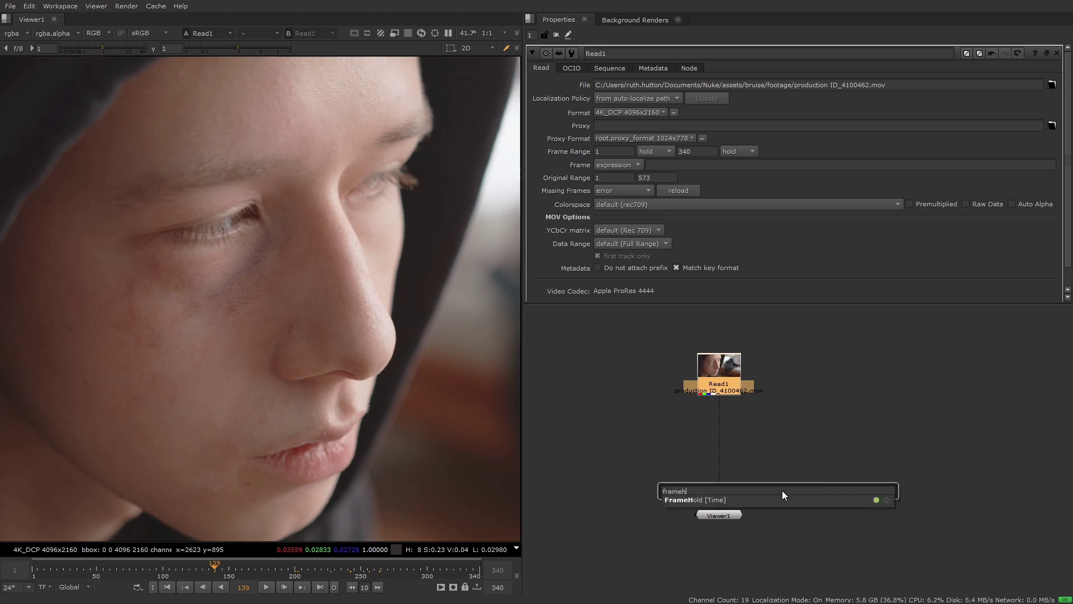
key(Return)
drag(742, 416, 666, 451)
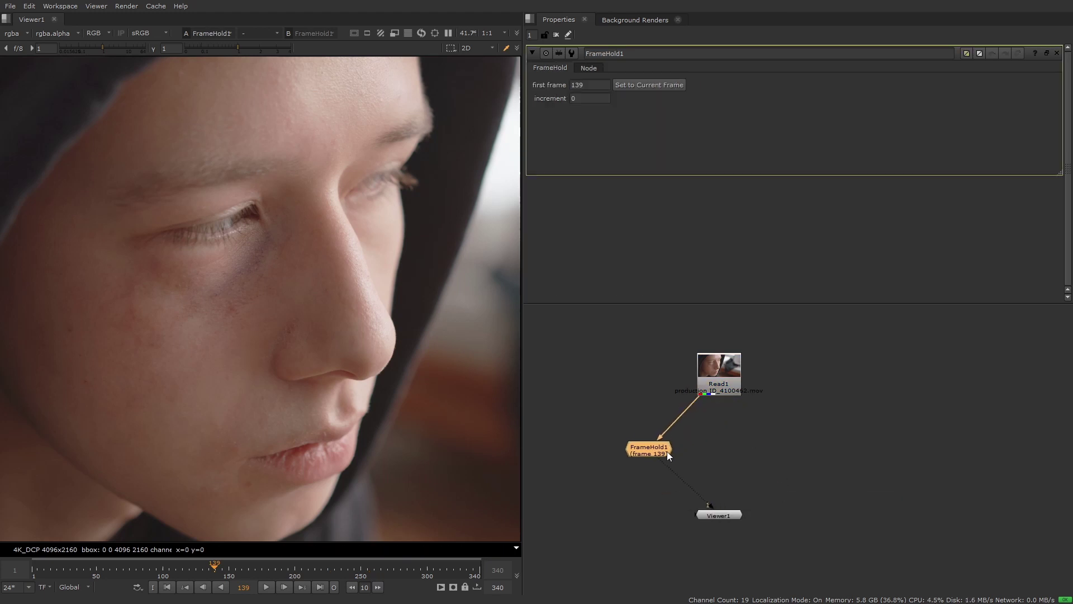
Add FrameHold2 holding frame 200 under Read1, placed to the right.
click(293, 566)
click(729, 391)
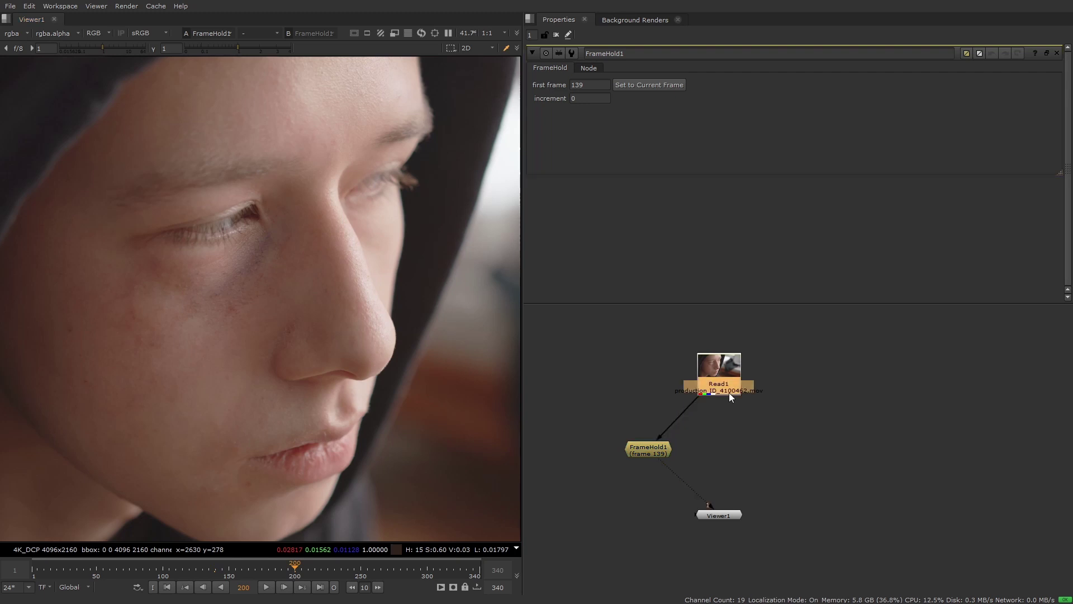
key(Tab)
text(frameh)
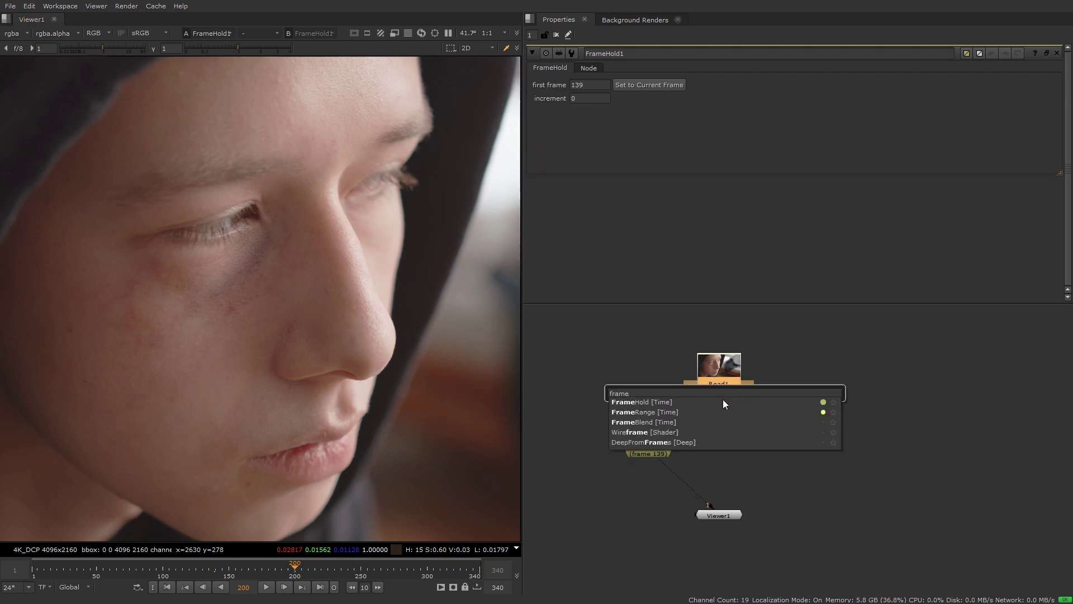
key(Return)
drag(745, 427, 787, 458)
mouse_move(718, 367)
mouse_down()
mouse_move(710, 334)
mouse_move(720, 358)
mouse_up()
click(760, 451)
Insert FrameRange1 between Read1 and the holds with its last frame set to 1.
key(Tab)
text(fram)
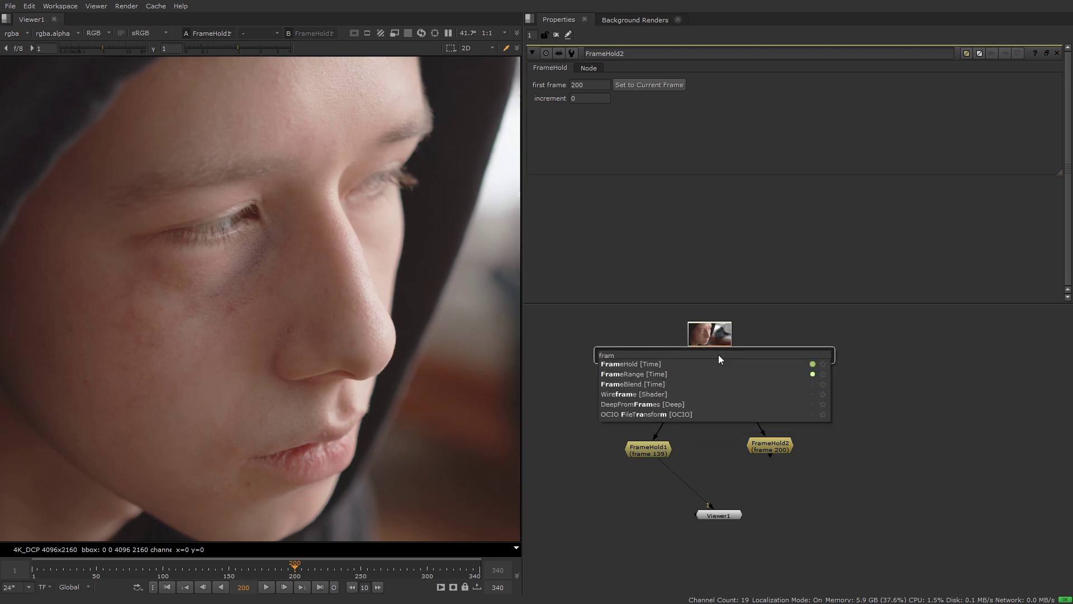
click(667, 373)
drag(704, 374, 703, 391)
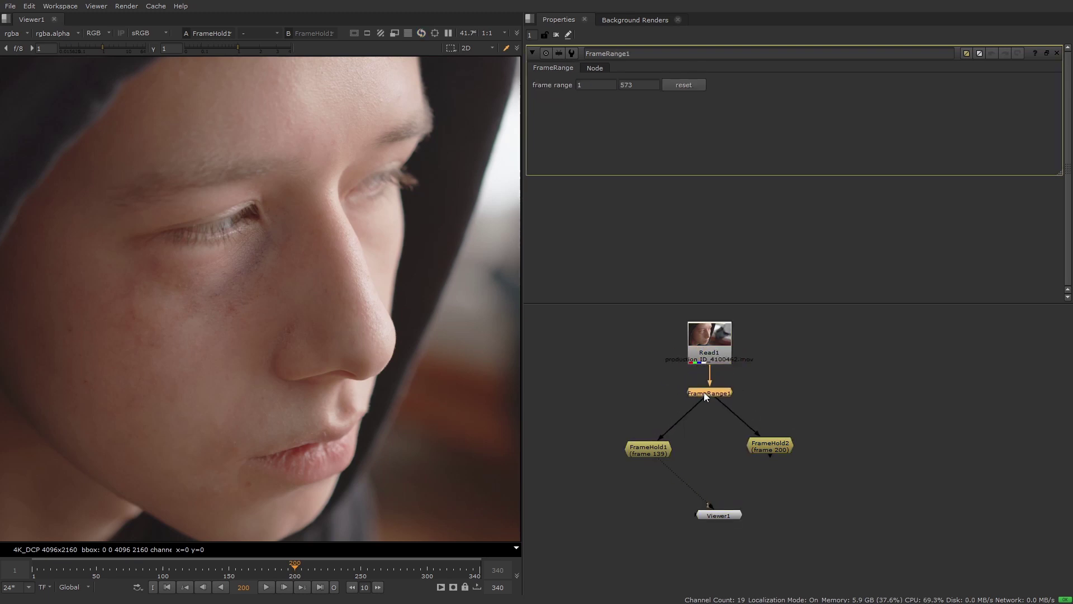
click(646, 86)
text(1)
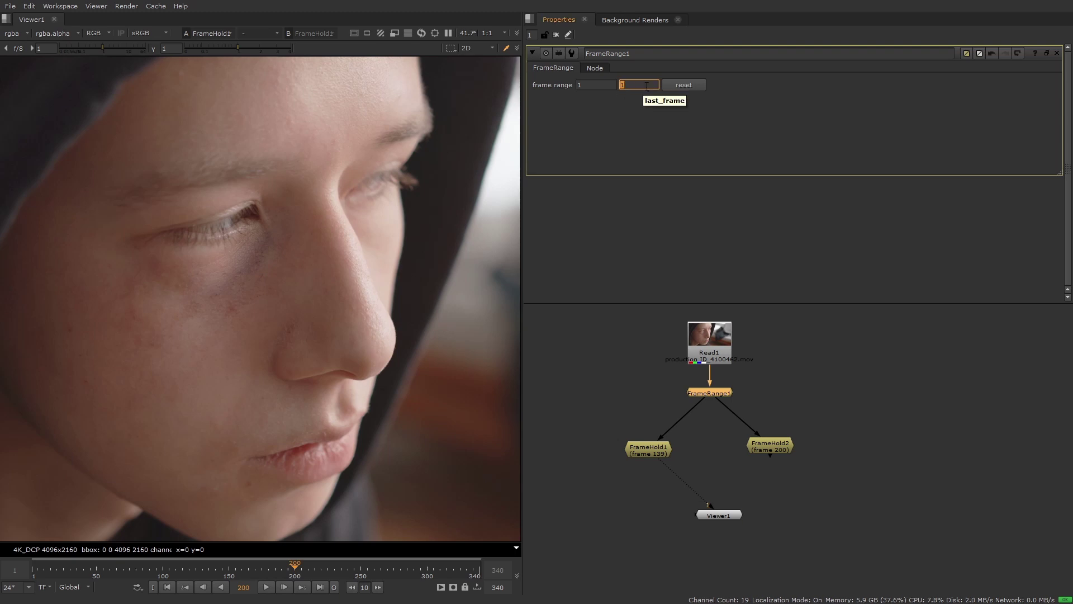
drag(721, 516, 721, 521)
drag(720, 351, 720, 344)
Square off the pipes to both FrameHolds with Dots and move Viewer1 lower.
ctrl+drag(681, 417, 650, 396)
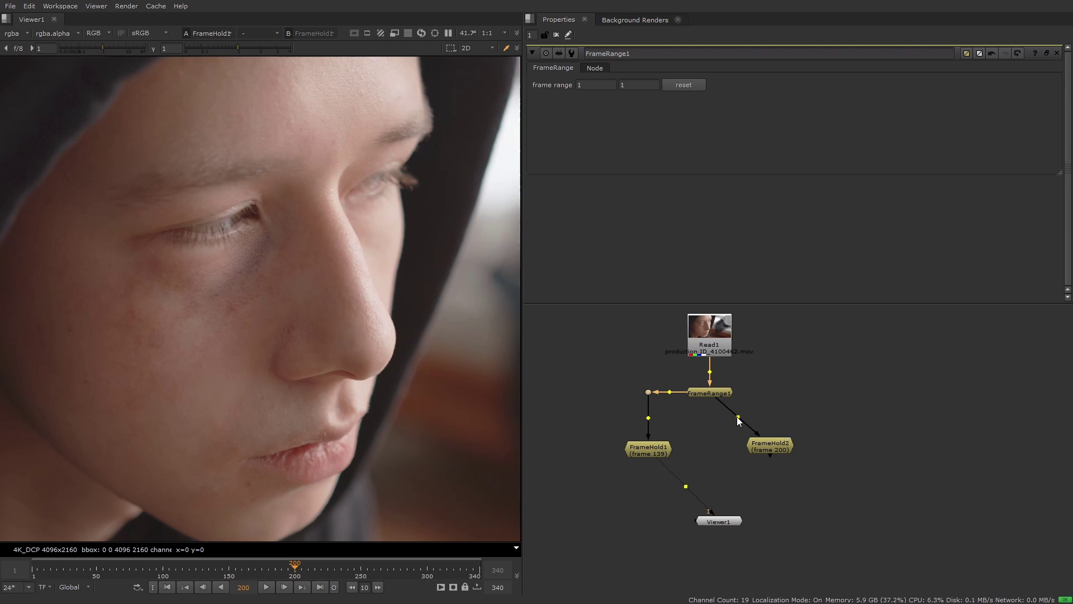
ctrl+drag(737, 418, 770, 392)
click(860, 379)
click(654, 450)
click(781, 450)
click(631, 453)
click(794, 483)
drag(737, 516, 742, 528)
click(786, 521)
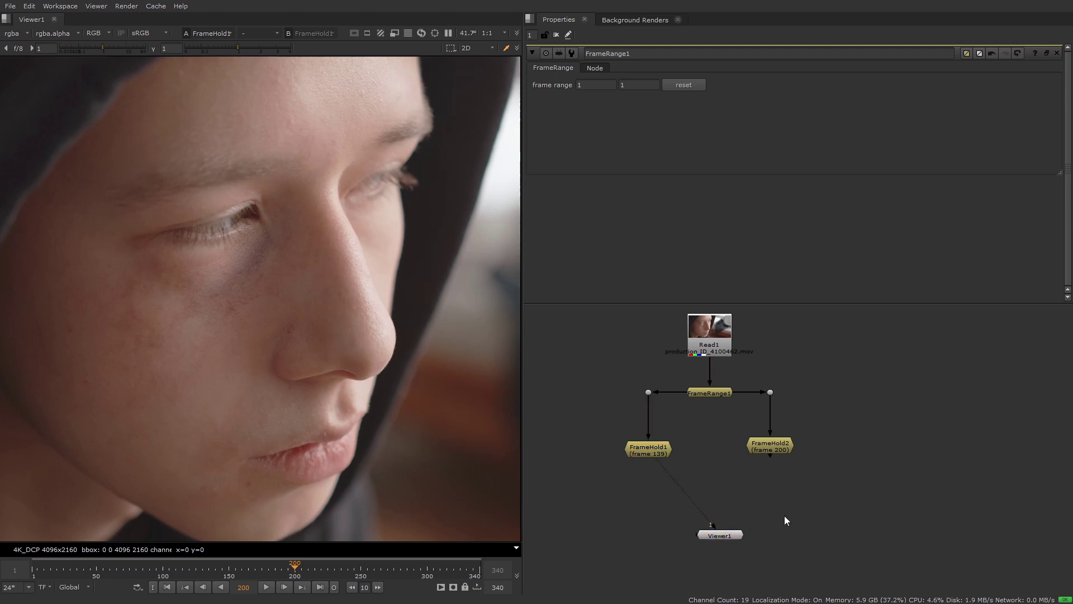
Join both selected FrameHold nodes with an AppendClip node.
drag(597, 425, 835, 484)
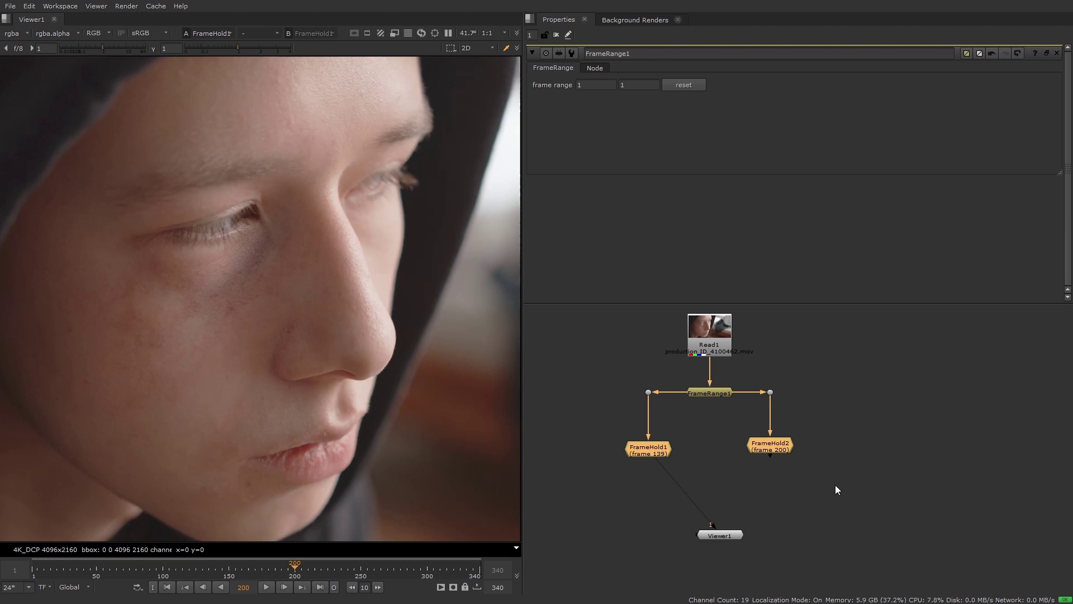
key(Tab)
text(appendClip [Time)
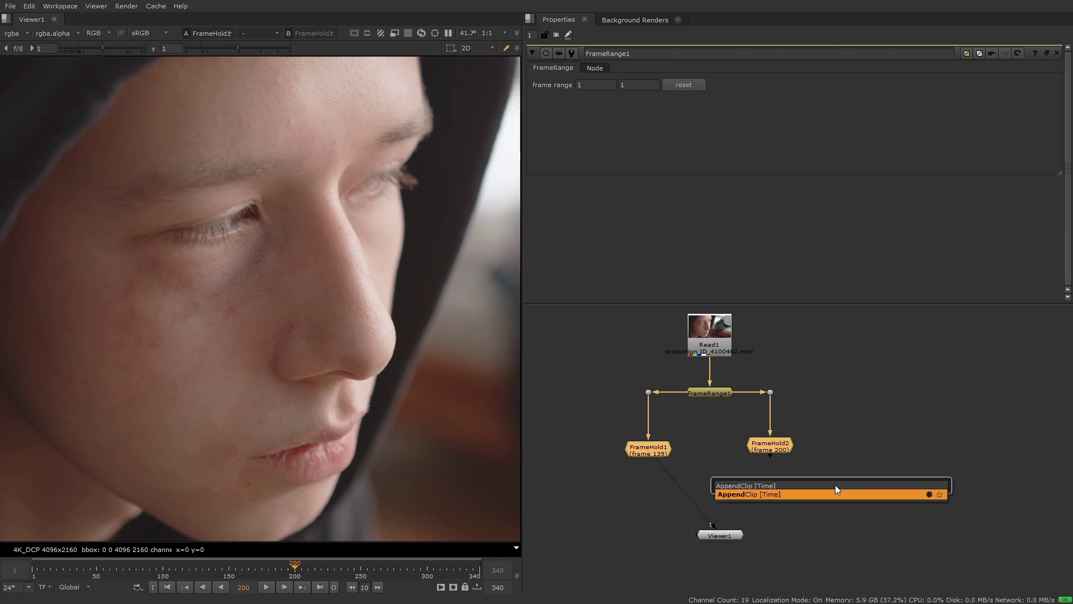
key(Return)
Place AppendClip1 below both FrameHolds and step between its frames 1 and 2.
drag(780, 463, 719, 490)
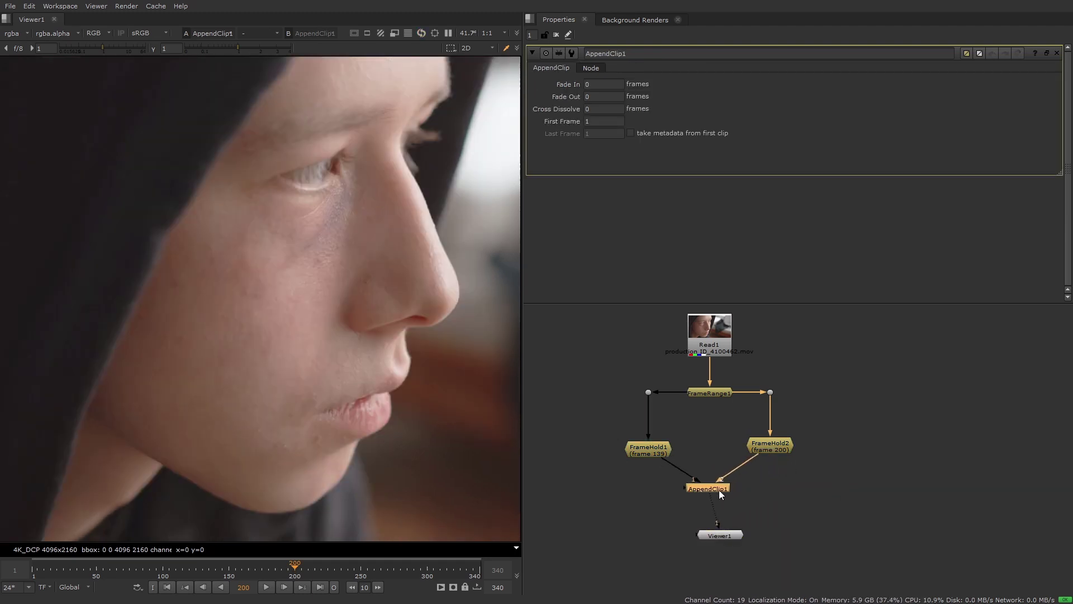
click(267, 586)
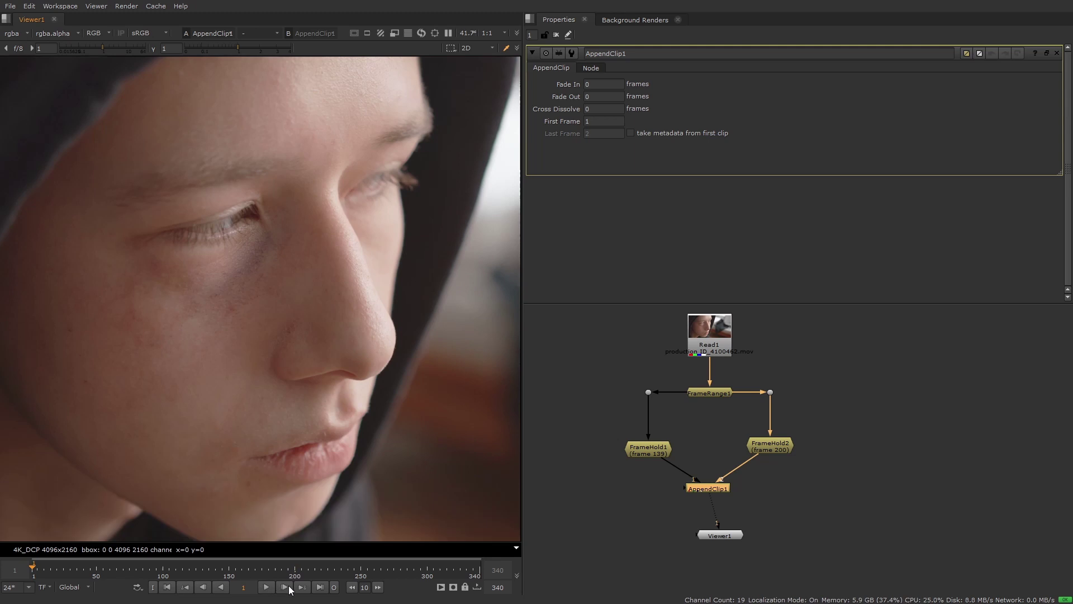
click(284, 587)
click(214, 588)
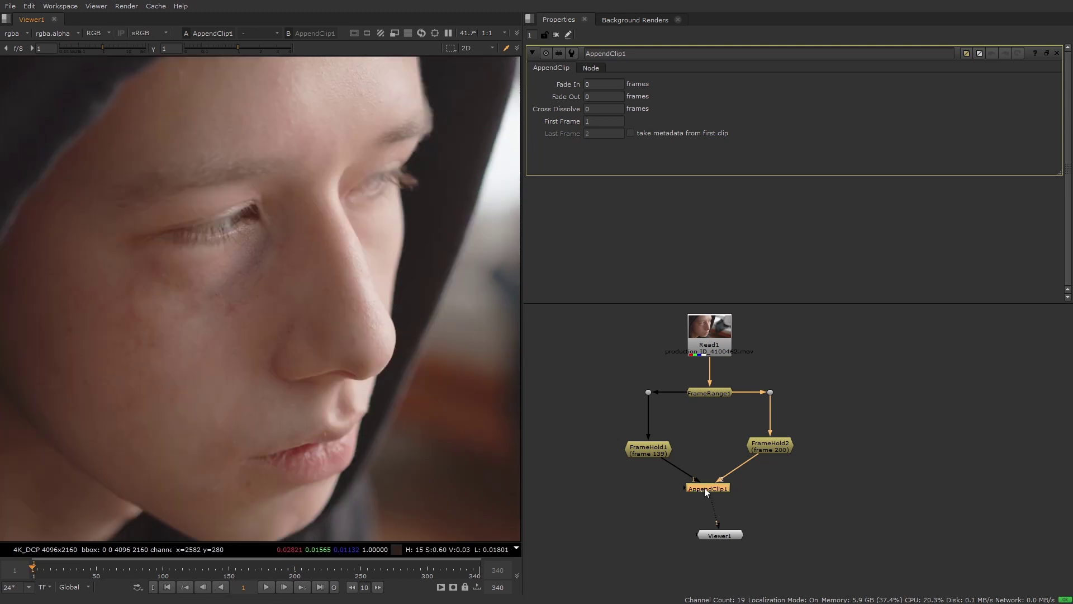
Route both inputs into AppendClip1 through Dots and recheck frames 1 and 2.
drag(704, 487, 650, 497)
ctrl+drag(743, 473, 771, 498)
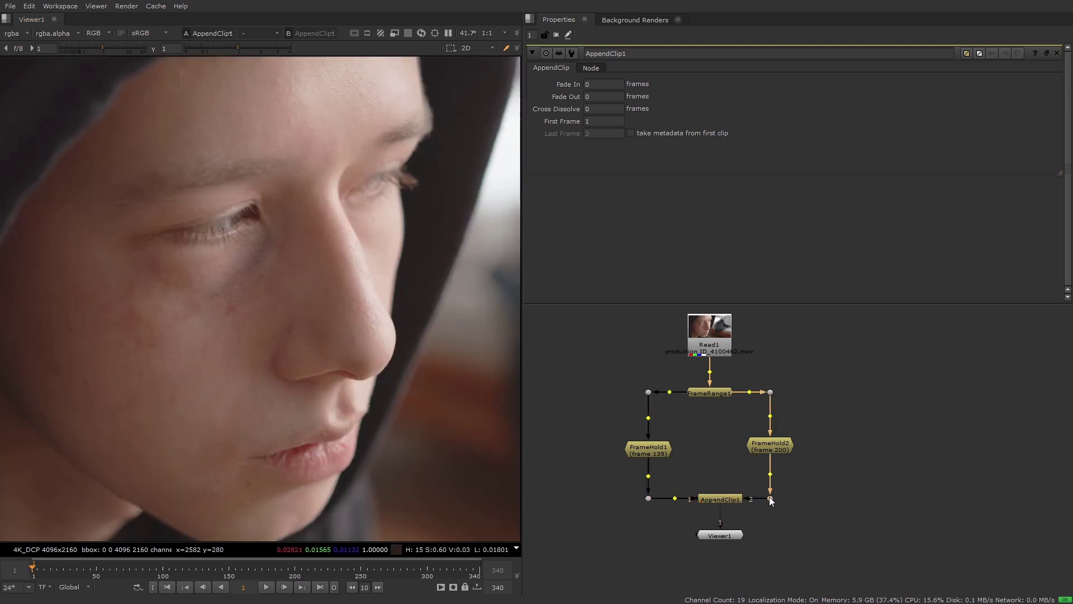
click(820, 483)
scroll(269, 303, up, 2)
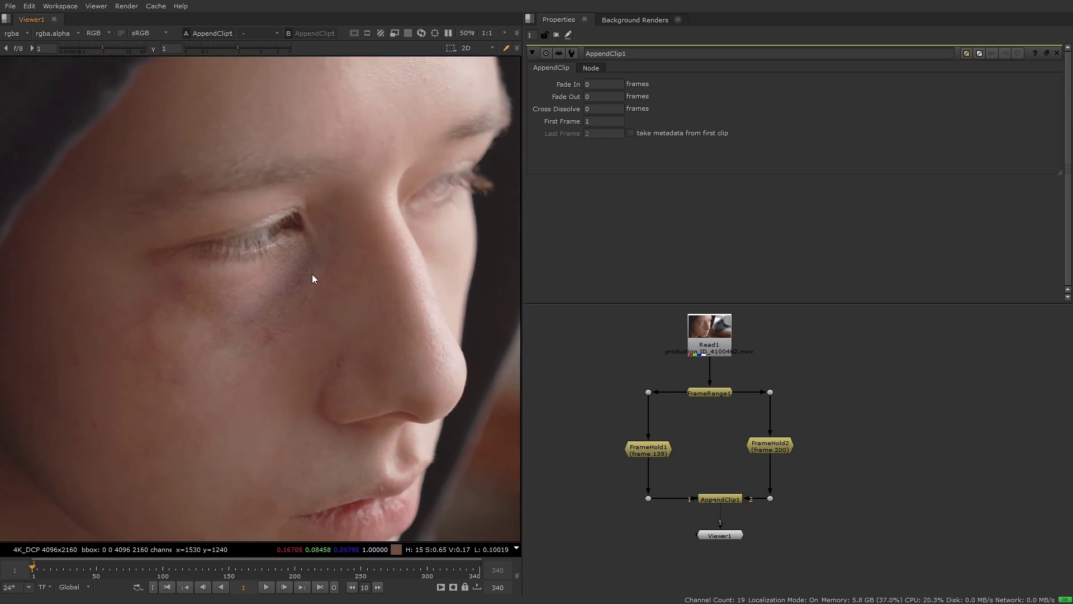
click(284, 587)
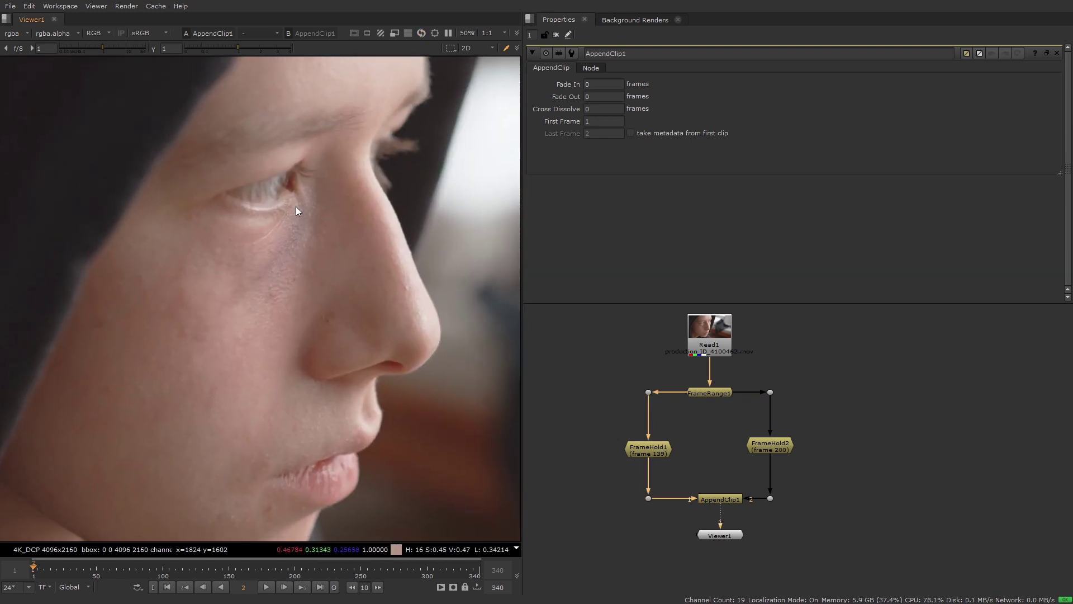
click(203, 586)
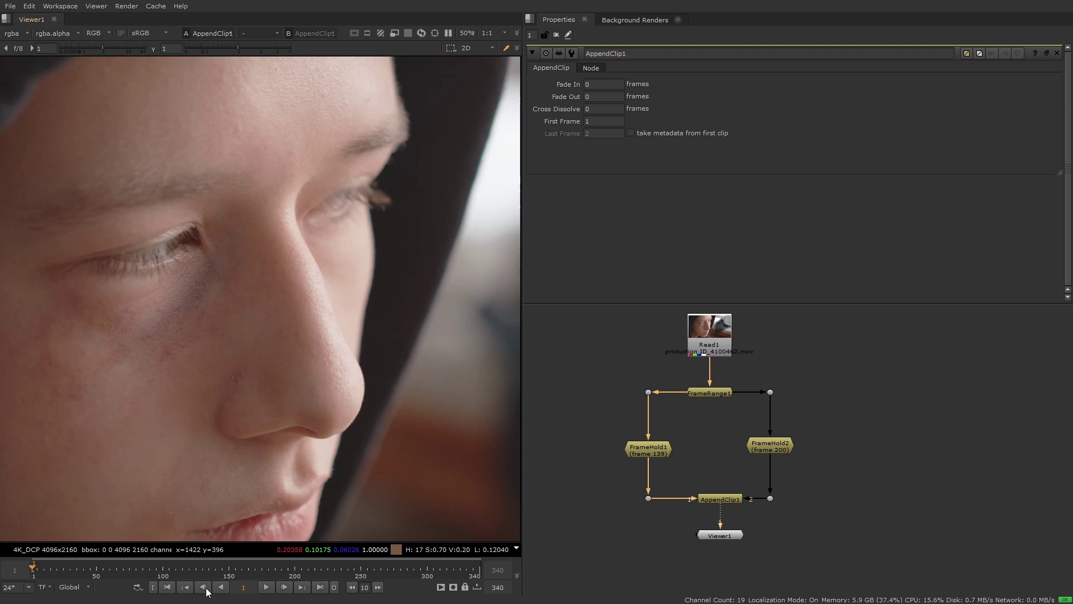
Move Read1 and FrameRange1 higher above the FrameHold pair.
scroll(252, 397, down, 3)
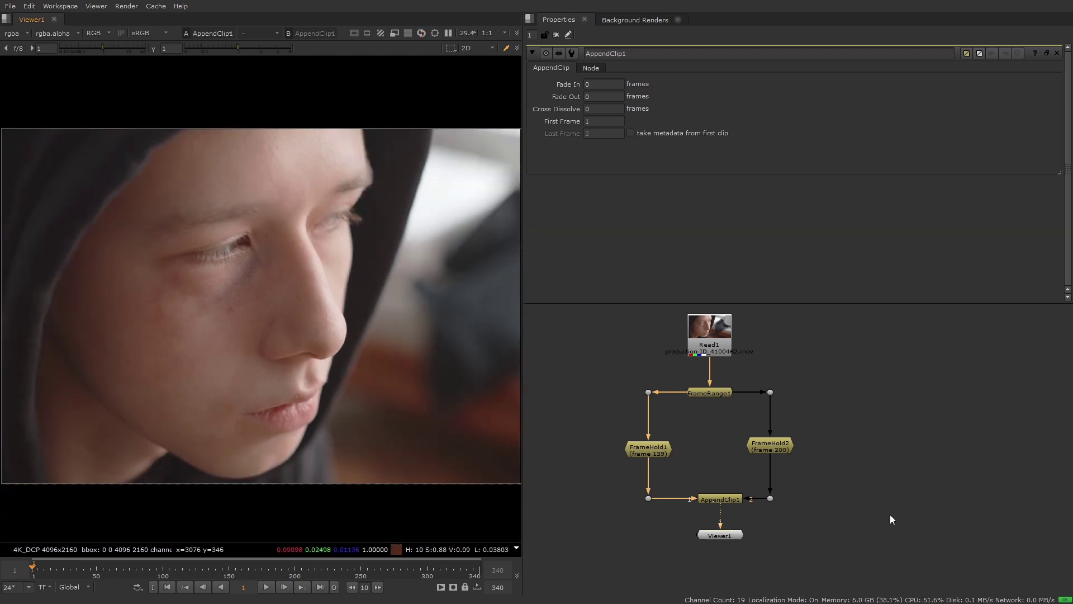
scroll(887, 504, down, 3)
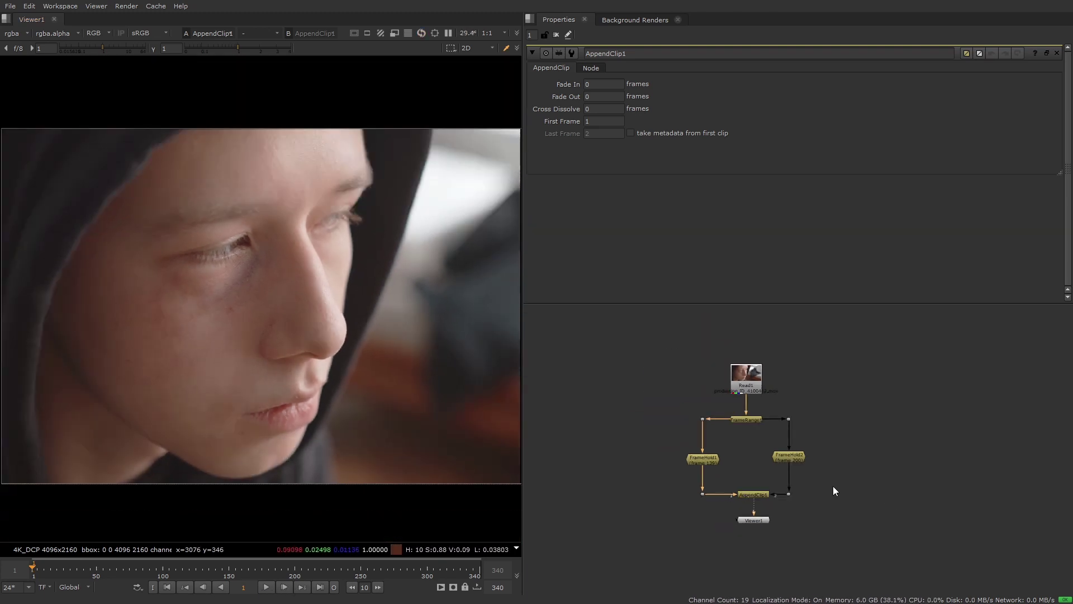
drag(753, 441, 592, 466)
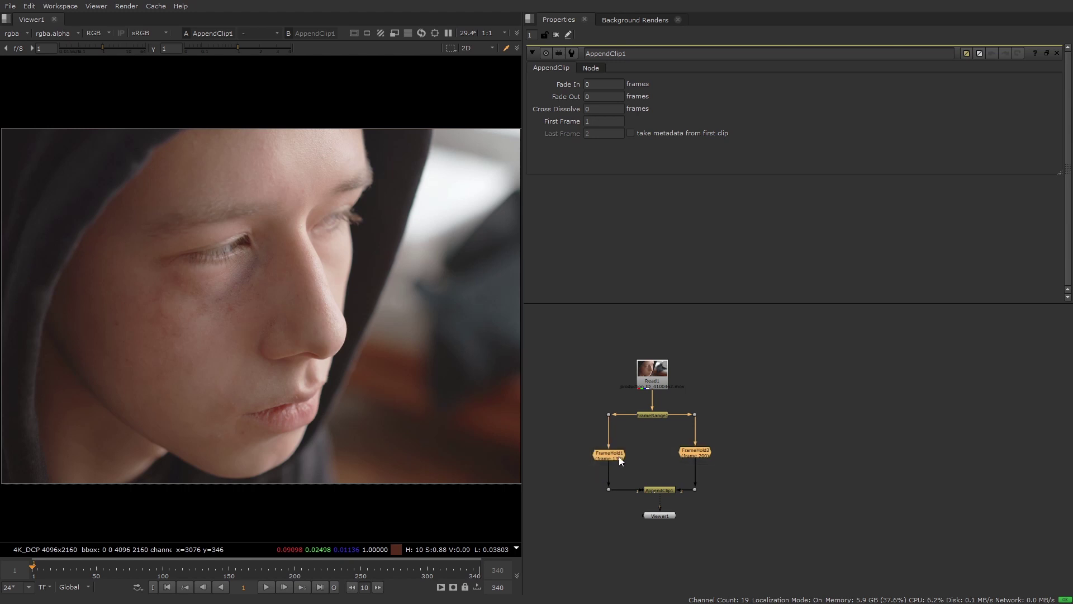
ctrl+drag(653, 416, 653, 377)
Duplicate the FrameHold pair with its Dots to the right, routing its pipe through Dots.
drag(713, 400, 569, 465)
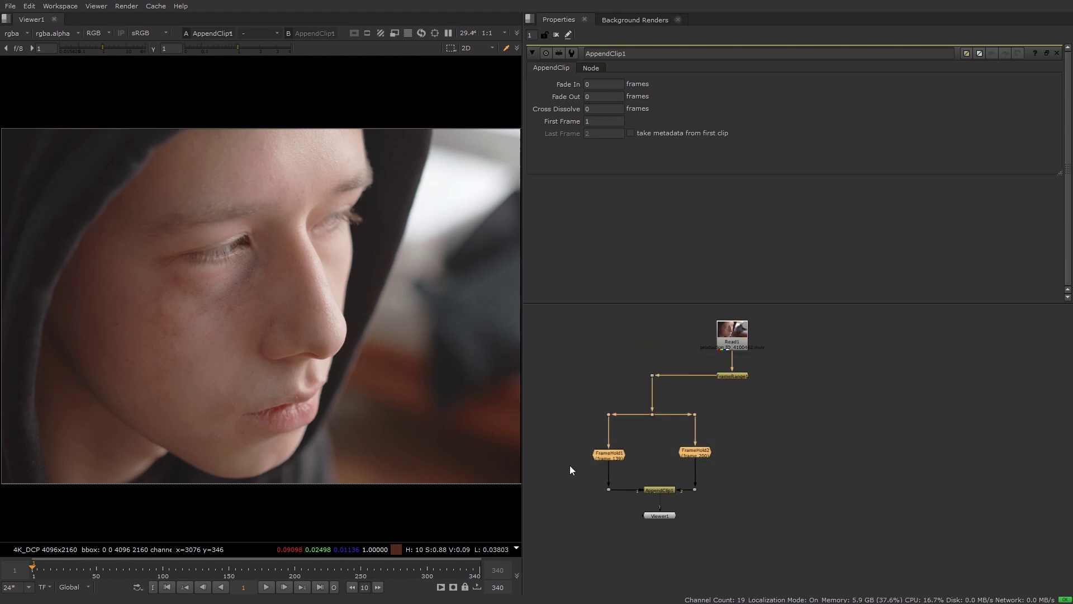
key(ctrl+c)
key(ctrl+v)
drag(913, 487, 827, 461)
click(861, 412)
ctrl+drag(804, 397, 867, 395)
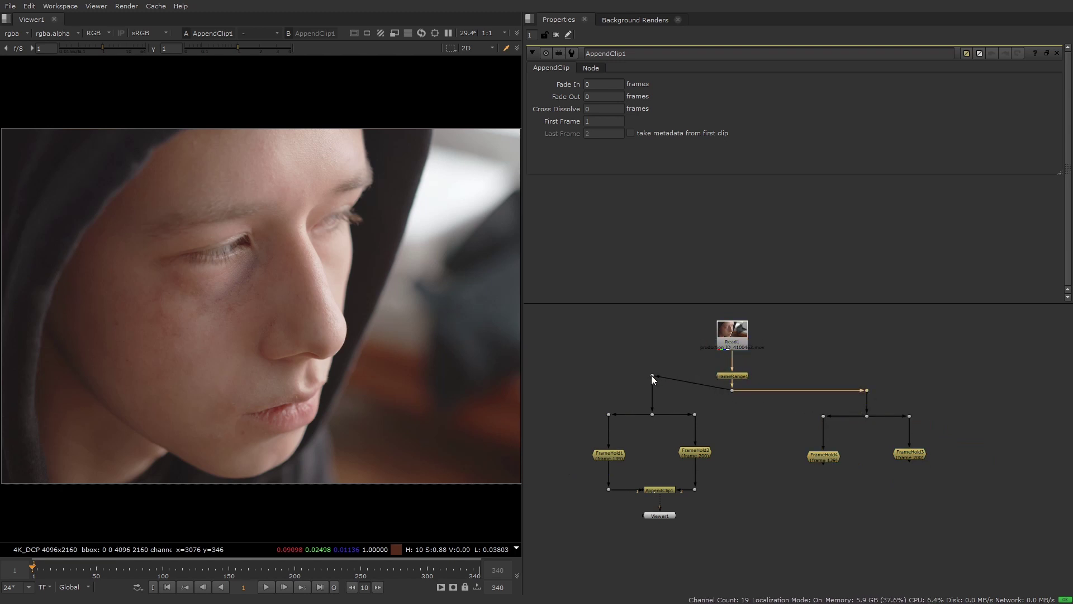
drag(653, 376, 652, 390)
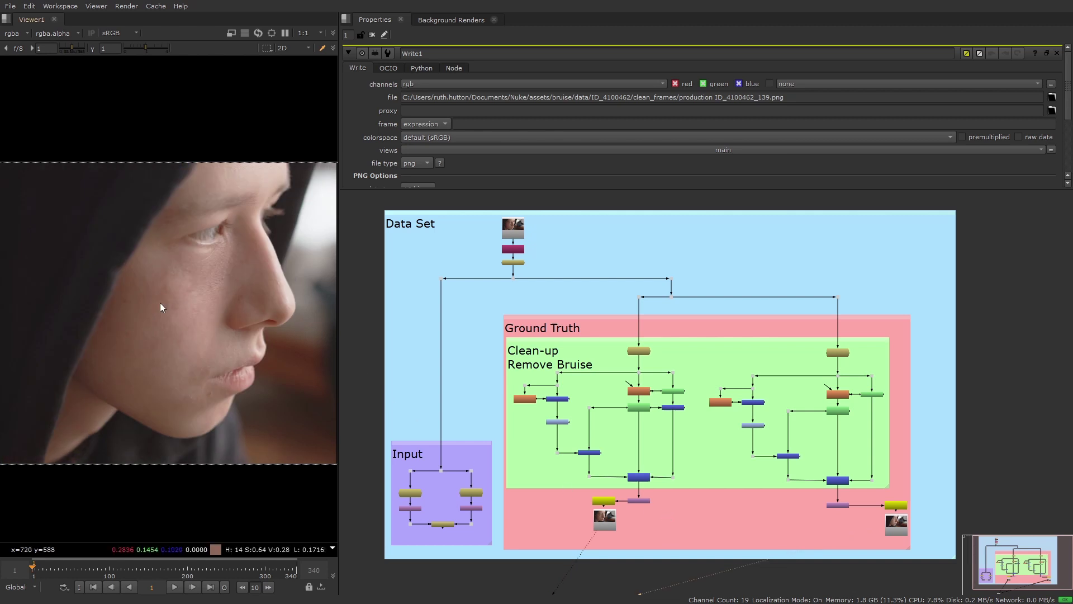
scroll(686, 432, up, 5)
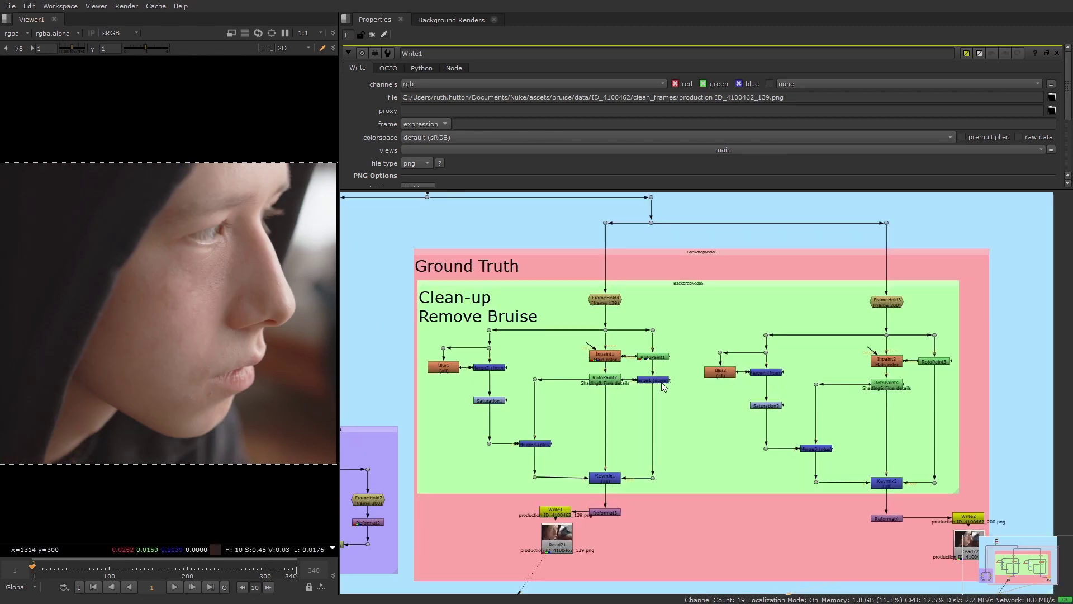
scroll(669, 397, up, 2)
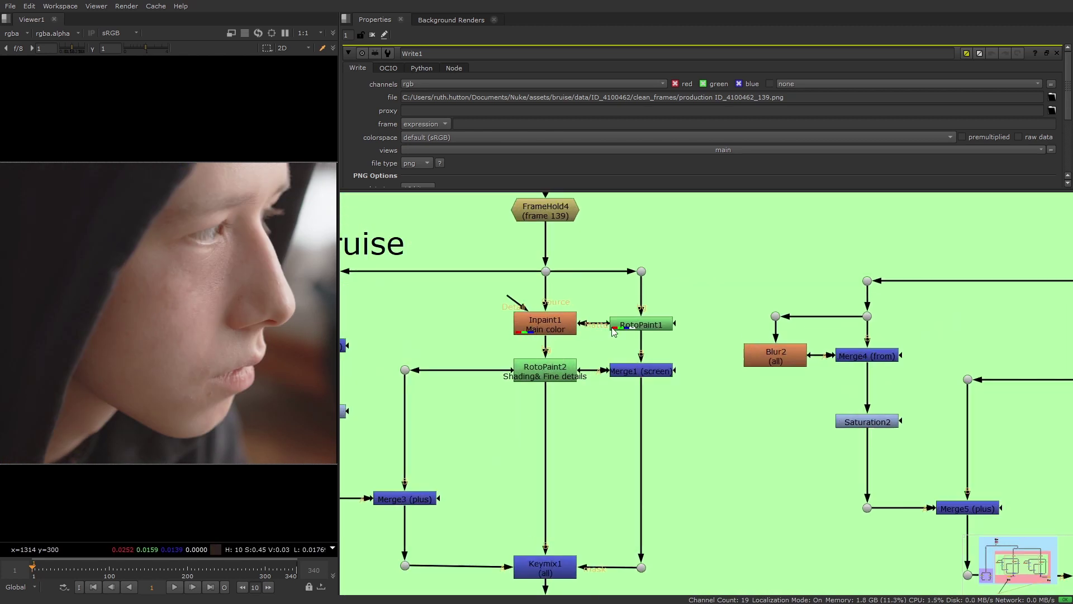
scroll(697, 424, down, 5)
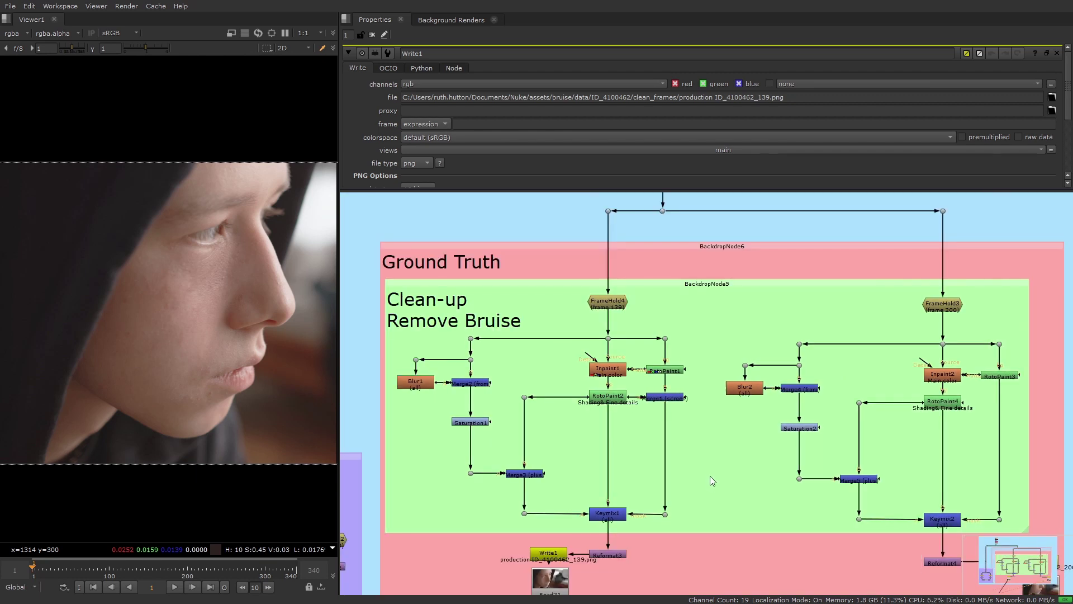
scroll(726, 359, up, 3)
scroll(651, 448, up, 1)
scroll(474, 457, up, 2)
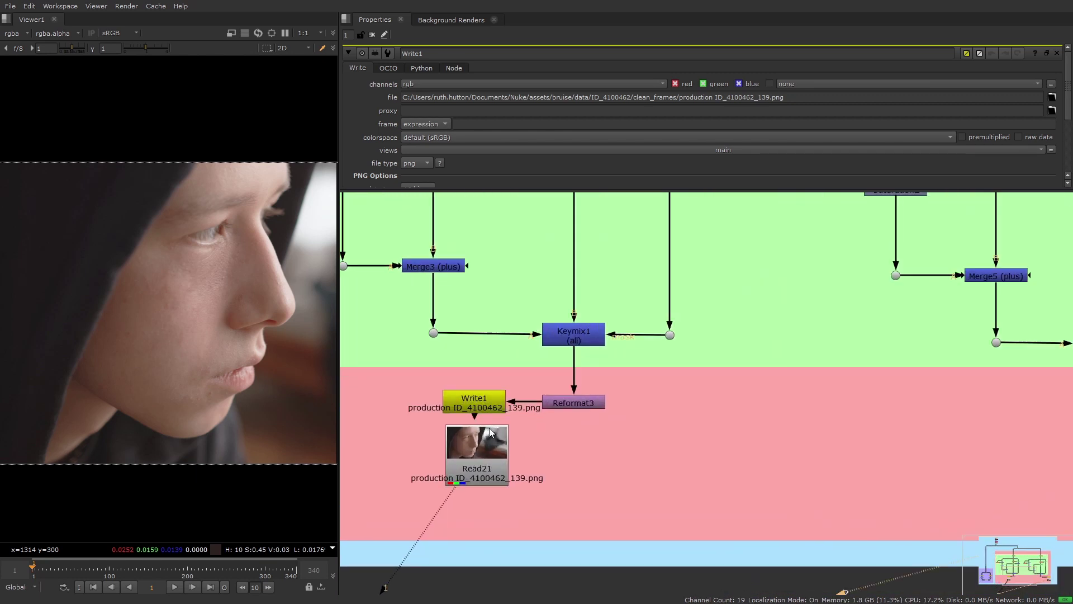
middle_drag(743, 445, 577, 450)
middle_drag(1012, 447, 717, 452)
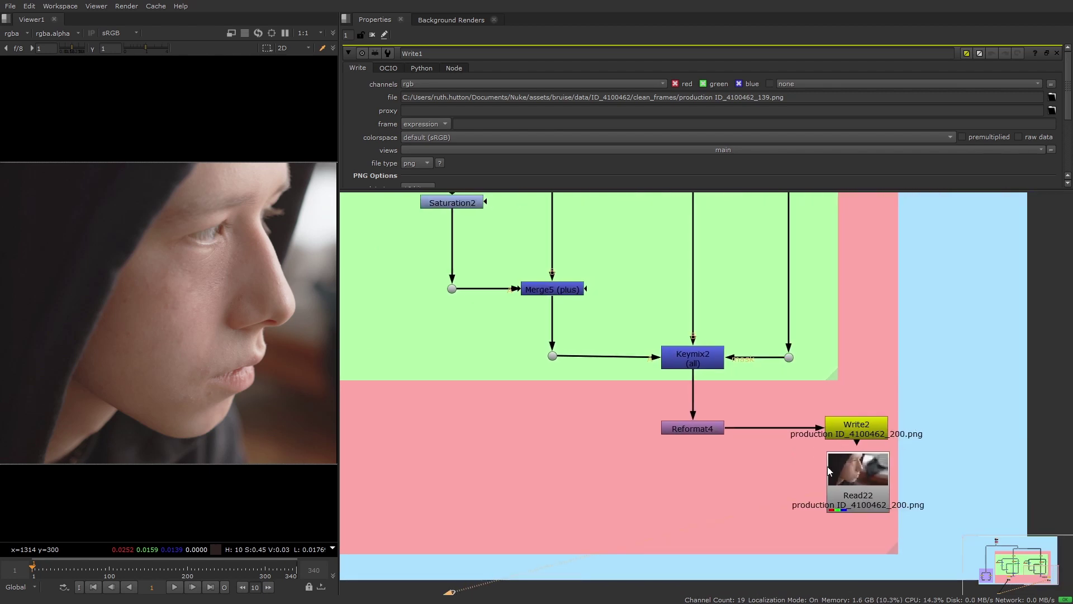
scroll(568, 487, down, 3)
scroll(643, 468, up, 1)
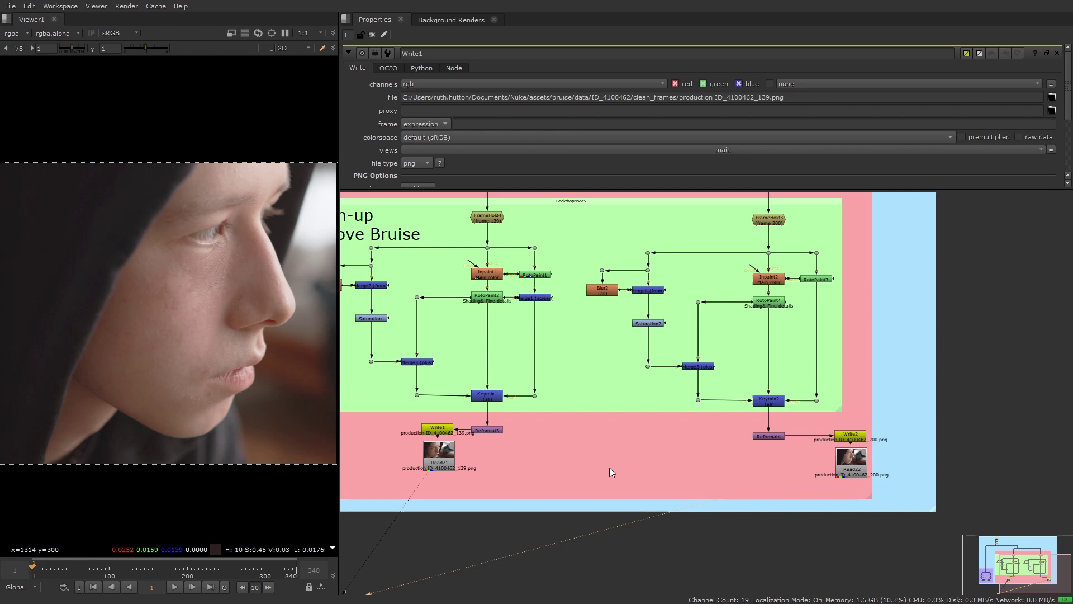
scroll(582, 407, down, 1)
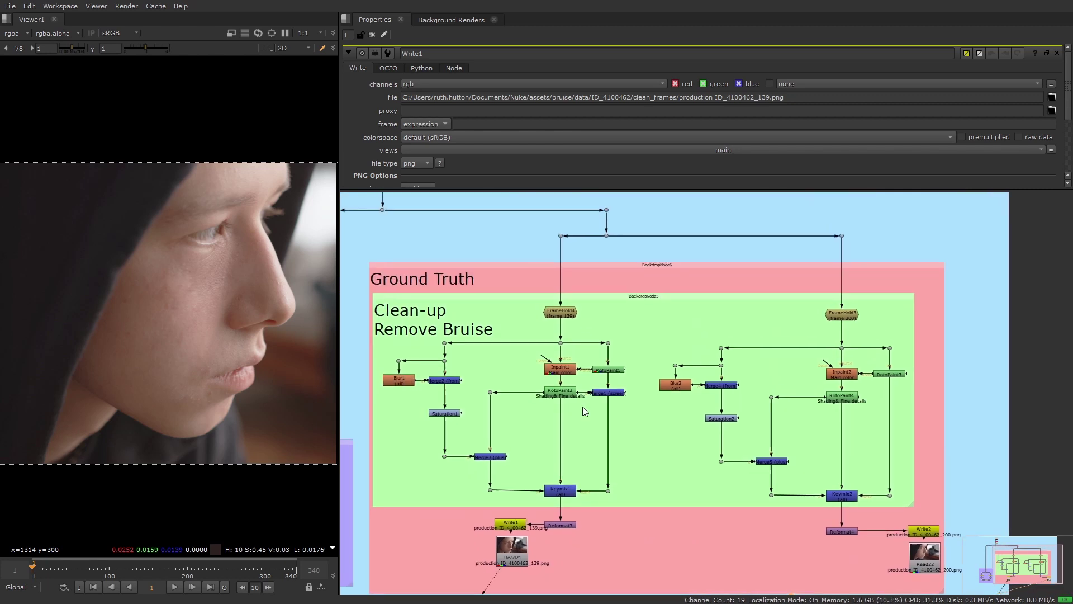
scroll(573, 378, up, 3)
scroll(573, 377, up, 3)
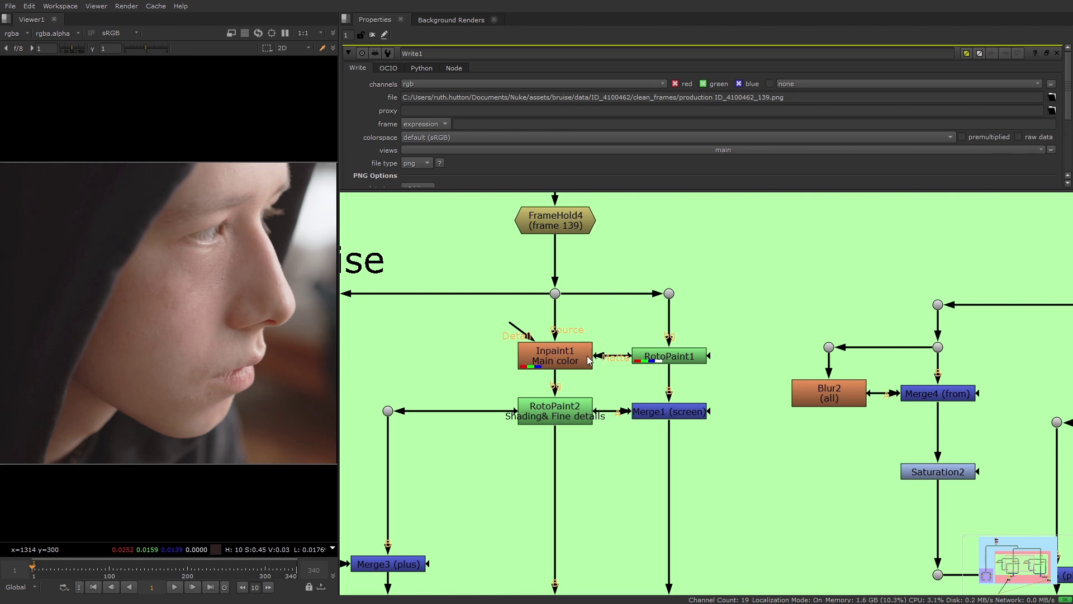
scroll(771, 487, down, 5)
middle_drag(780, 522, 741, 414)
scroll(739, 413, down, 1)
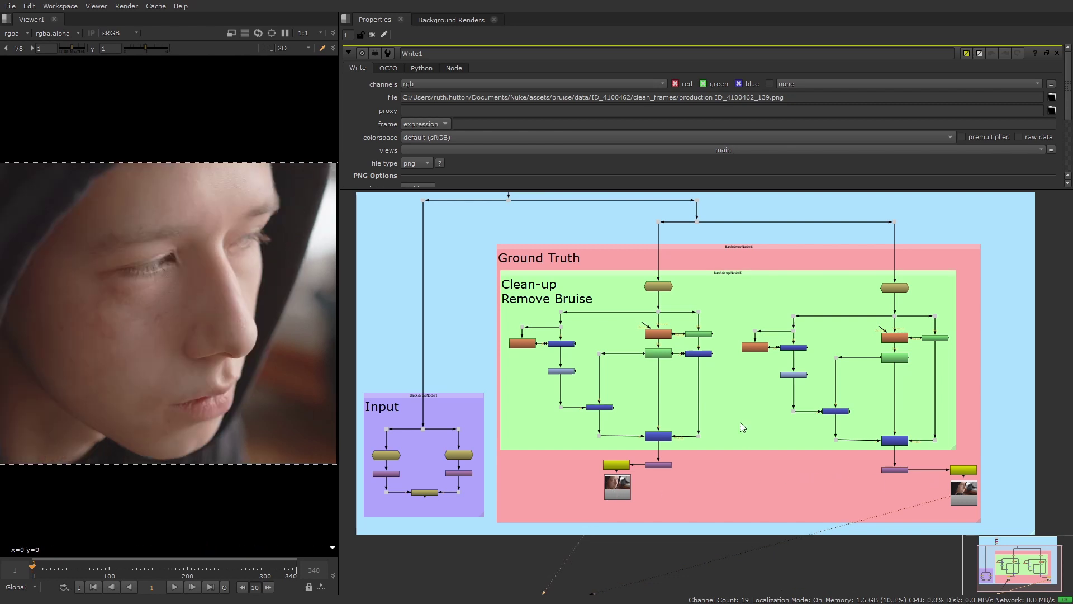
Select Remove1 in the Data Set chain and check the alpha channel.
middle_drag(733, 396, 750, 440)
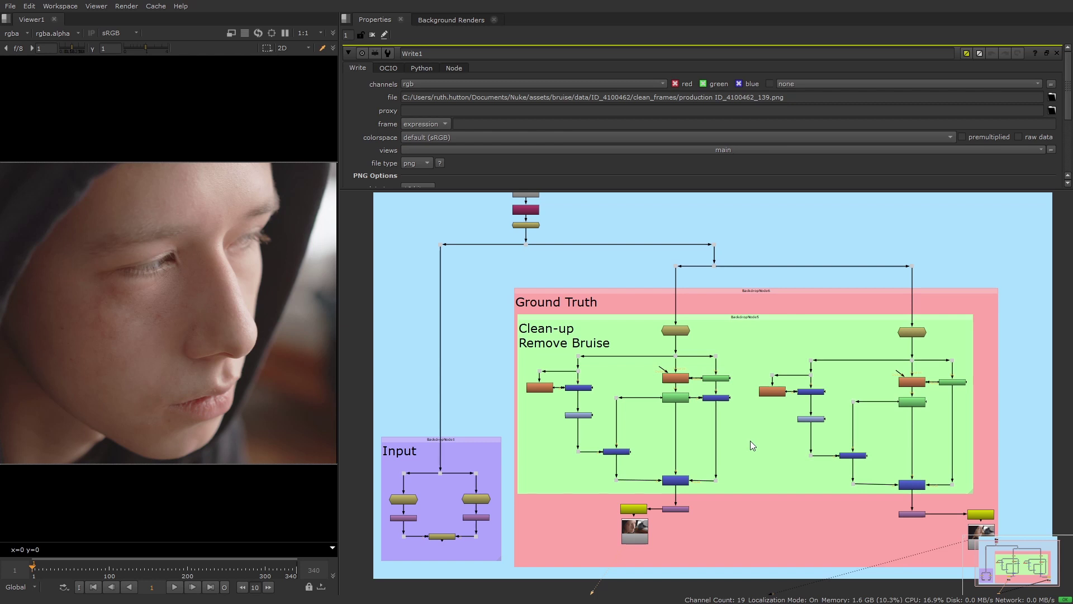
middle_drag(582, 269, 615, 396)
scroll(525, 327, up, 5)
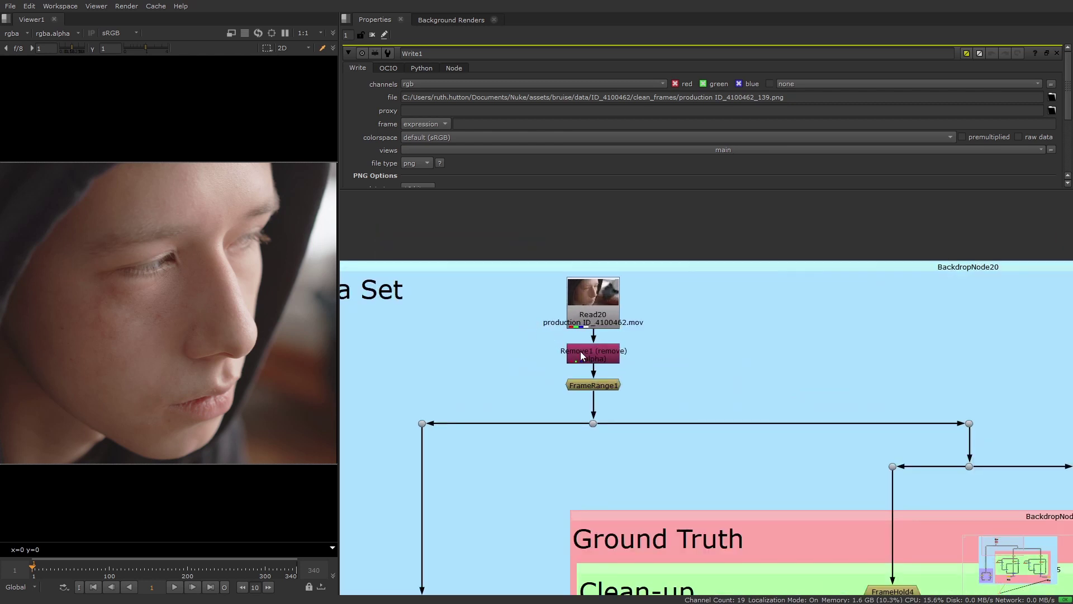
click(619, 358)
scroll(609, 358, up, 3)
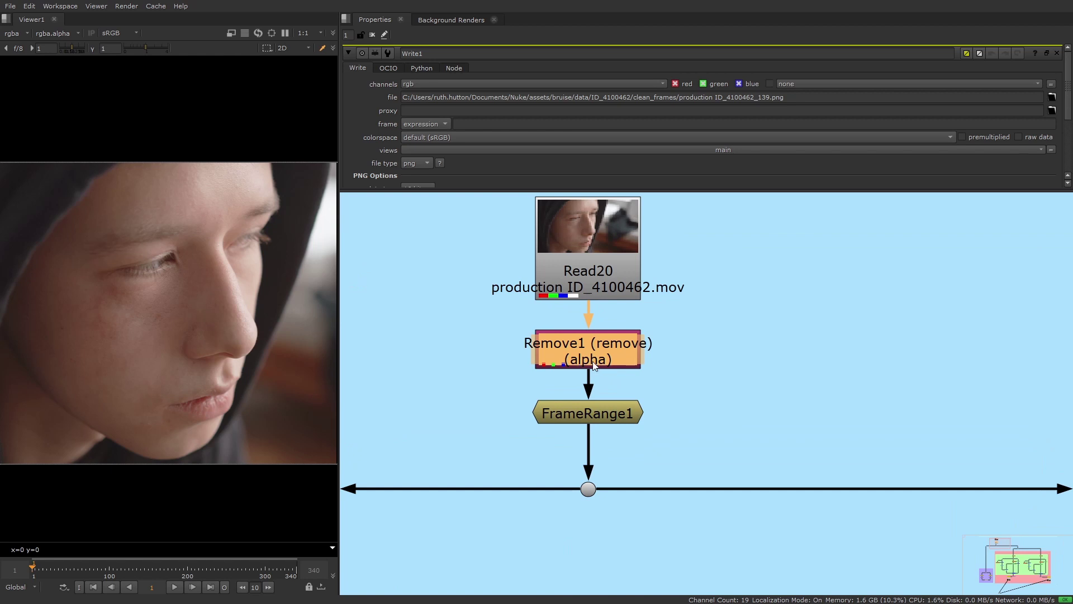
scroll(612, 363, down, 5)
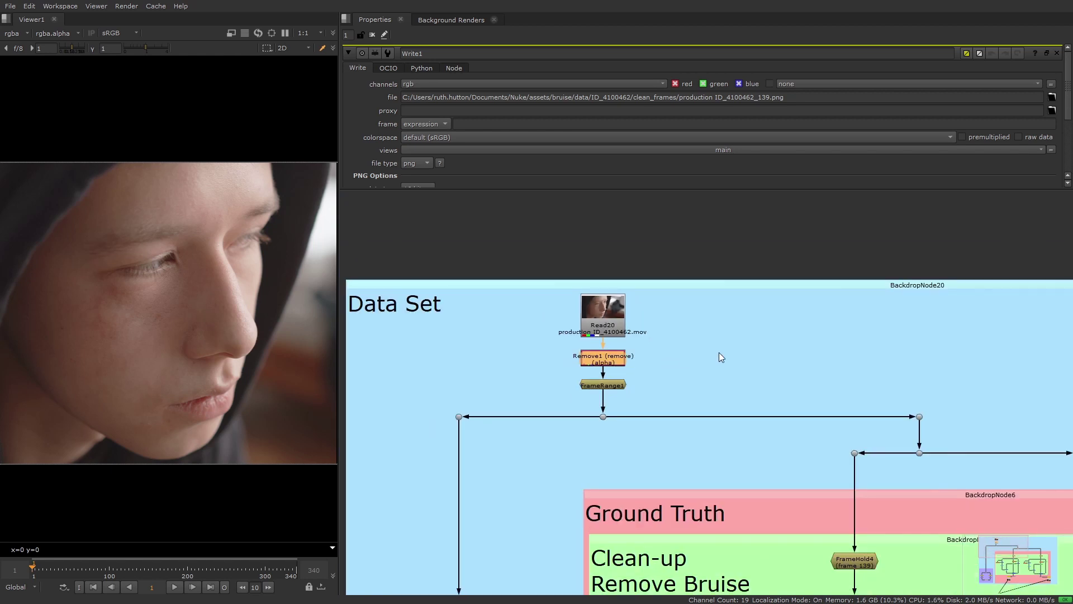
click(616, 287)
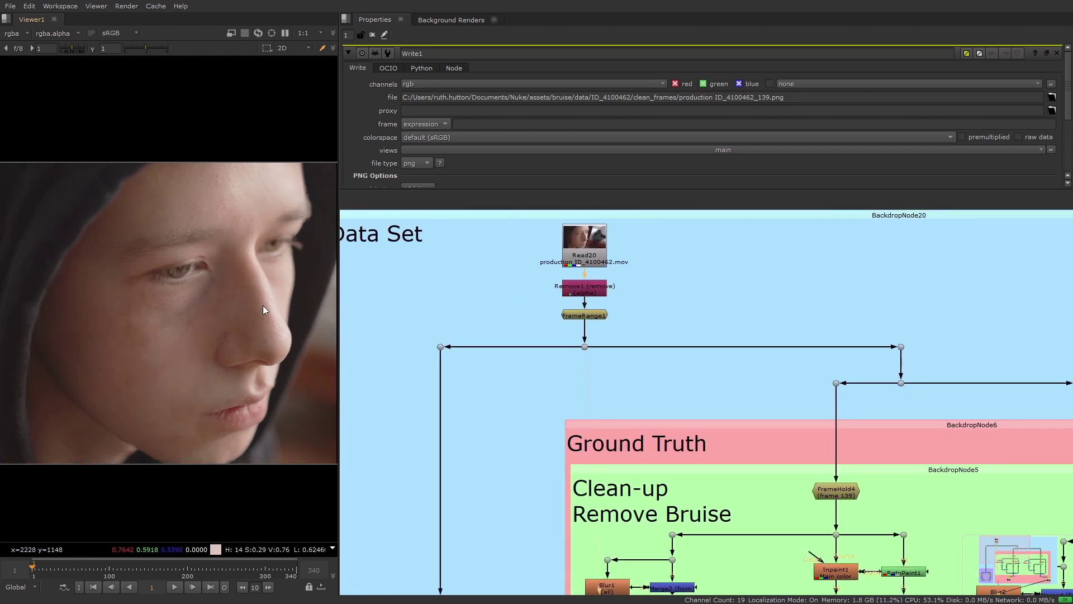
key(a)
key(a)
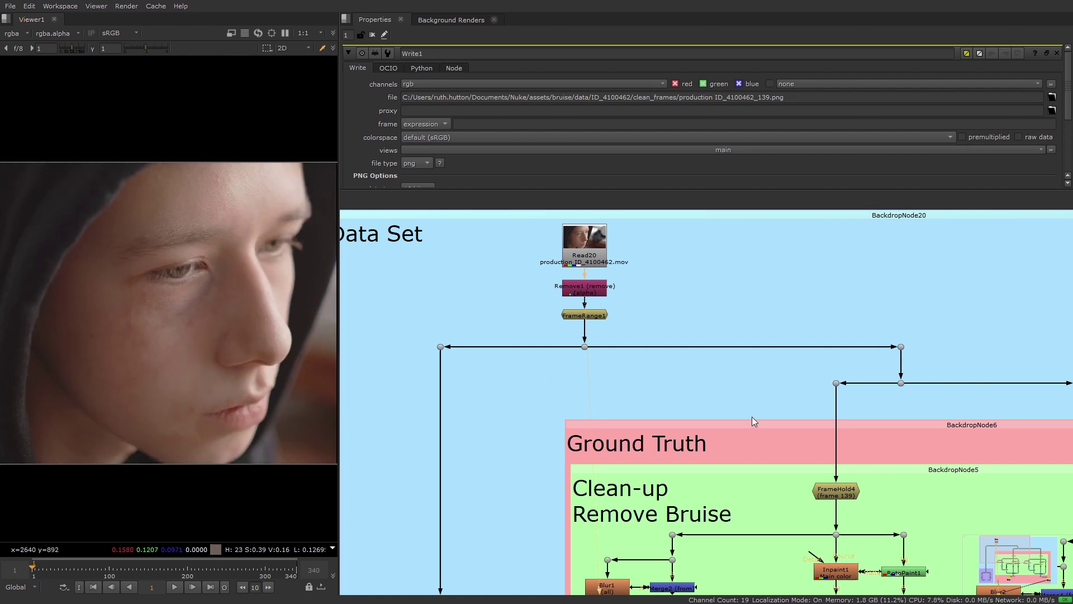
View the Read21 and Read22 clean ground-truth frames on viewer inputs 1 and 2.
scroll(755, 426, down, 2)
scroll(893, 474, down, 5)
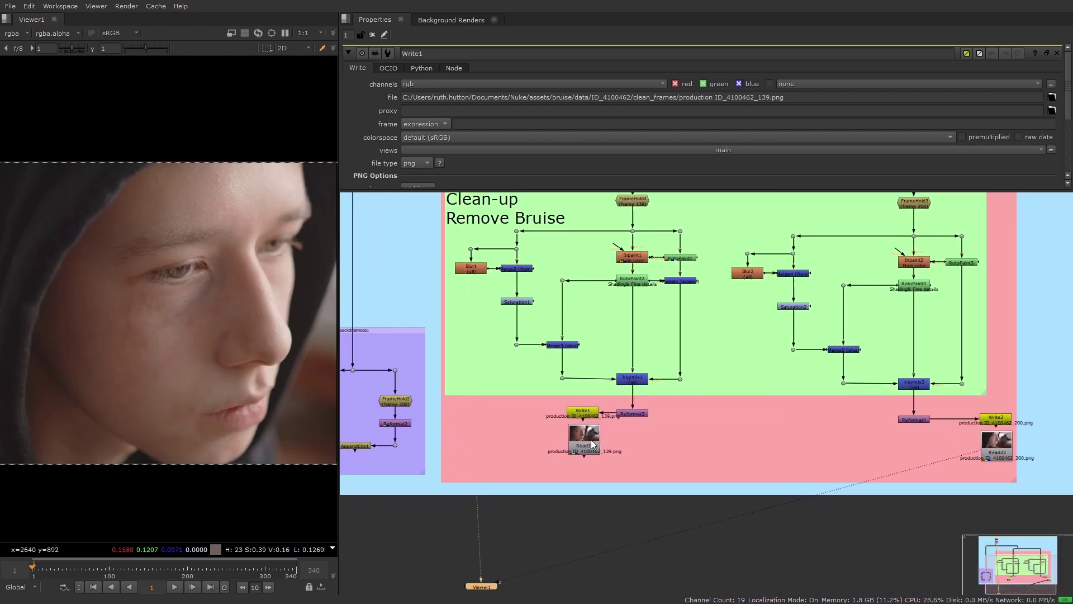
click(573, 442)
key(1)
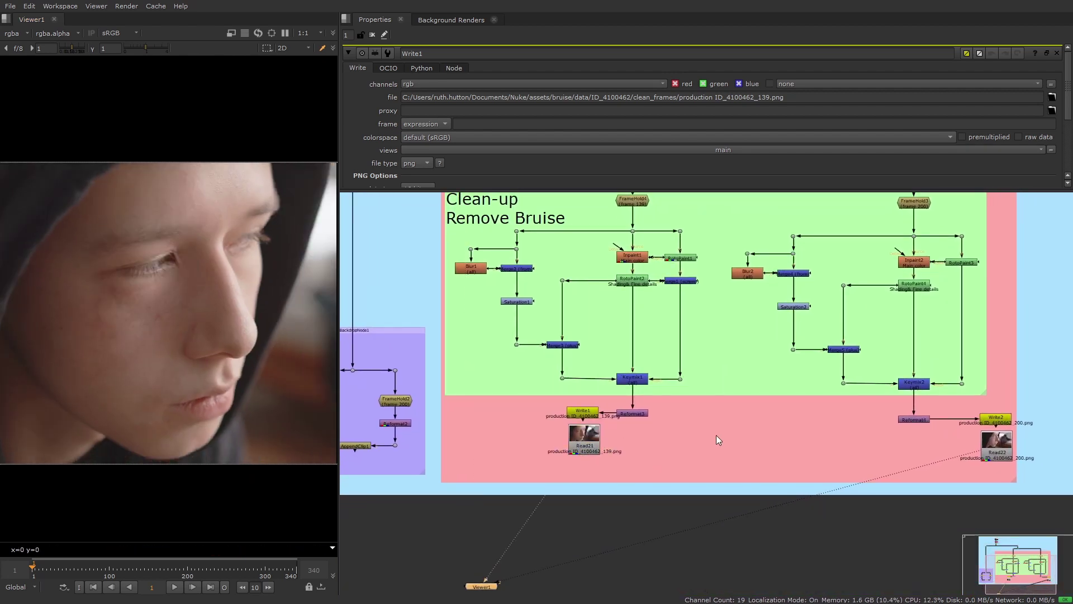
key(2)
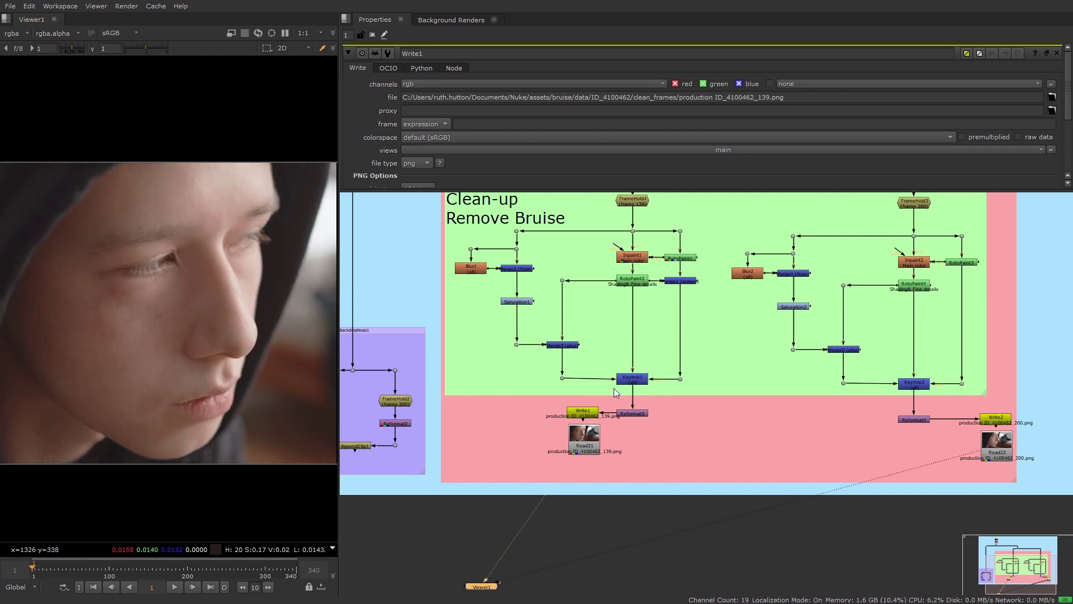
Create AppendClip2 with Read21 as input 1 and Read22 as input 2, below Ground Truth.
middle_drag(732, 418, 726, 405)
key(Tab)
text(appen)
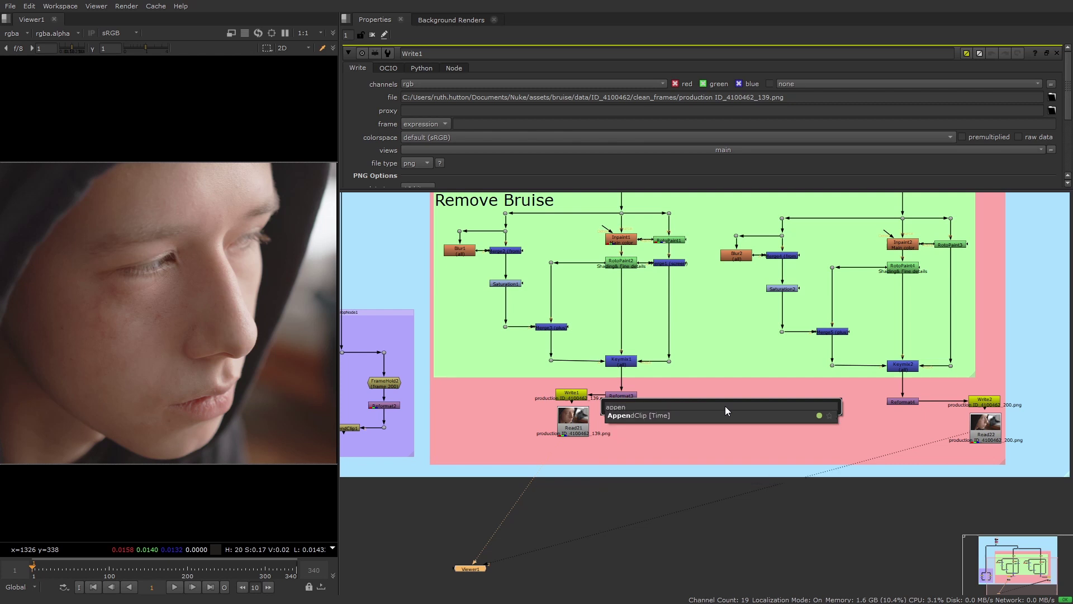
key(Return)
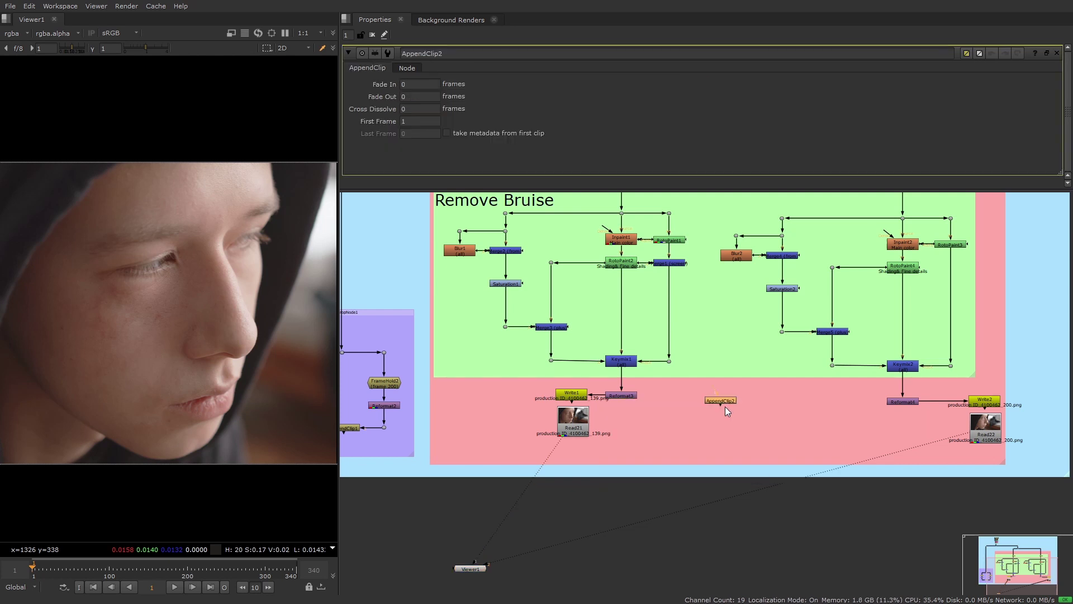
drag(721, 518, 573, 419)
drag(743, 529, 985, 433)
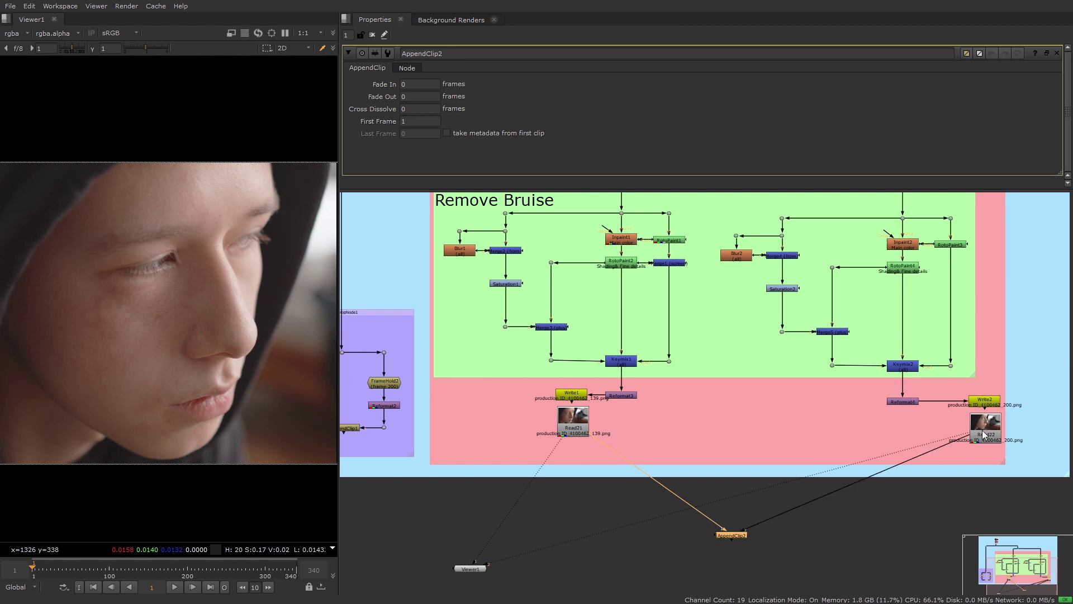
drag(732, 533, 746, 514)
click(726, 437)
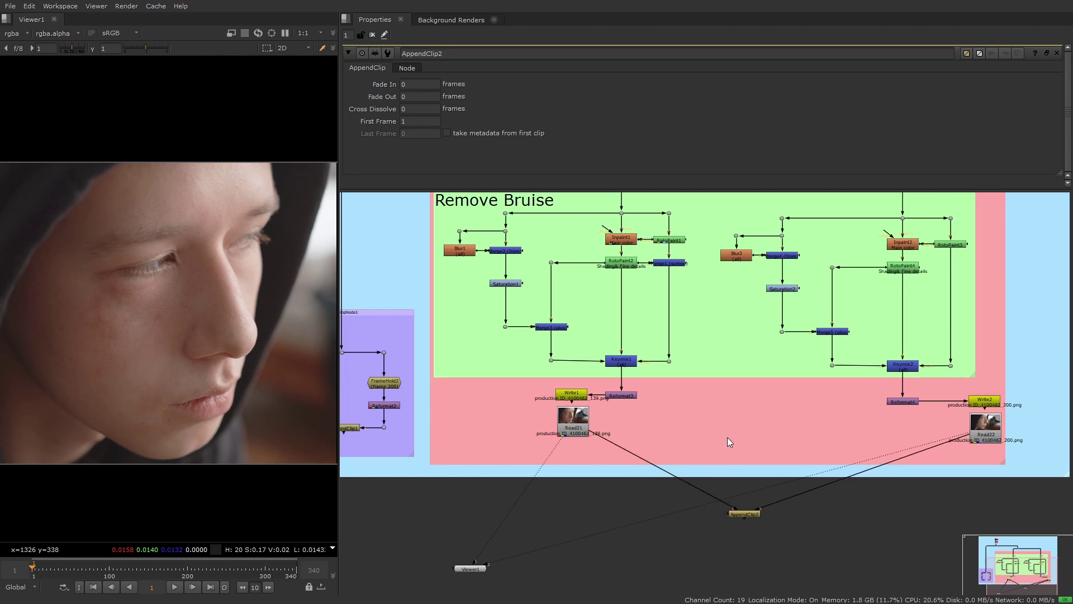
Pan the node graph to centre the Input backdrop.
middle_drag(456, 496, 478, 484)
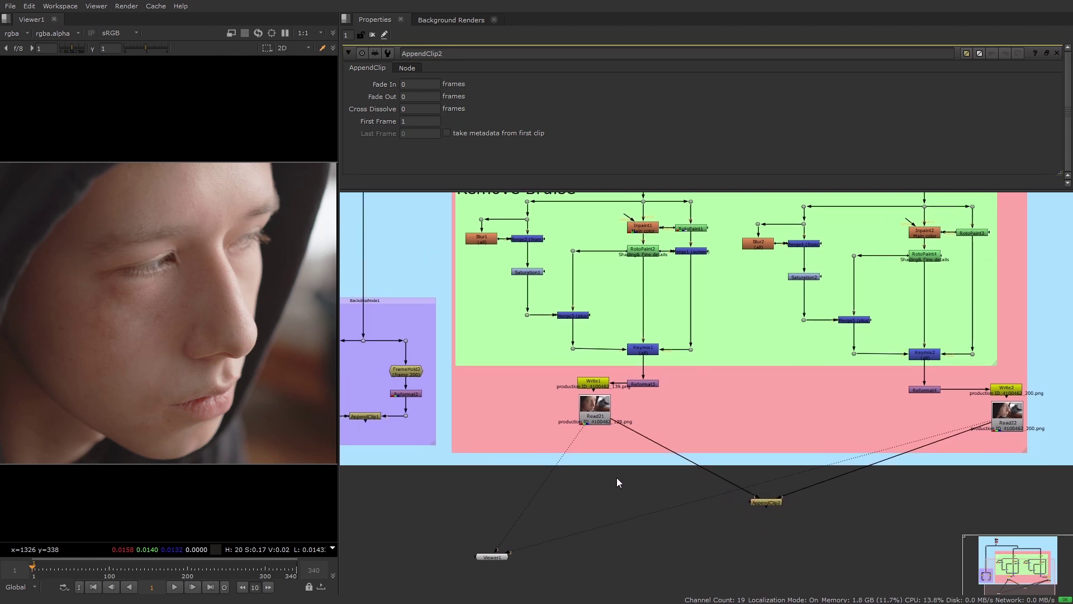
middle_drag(616, 477, 666, 478)
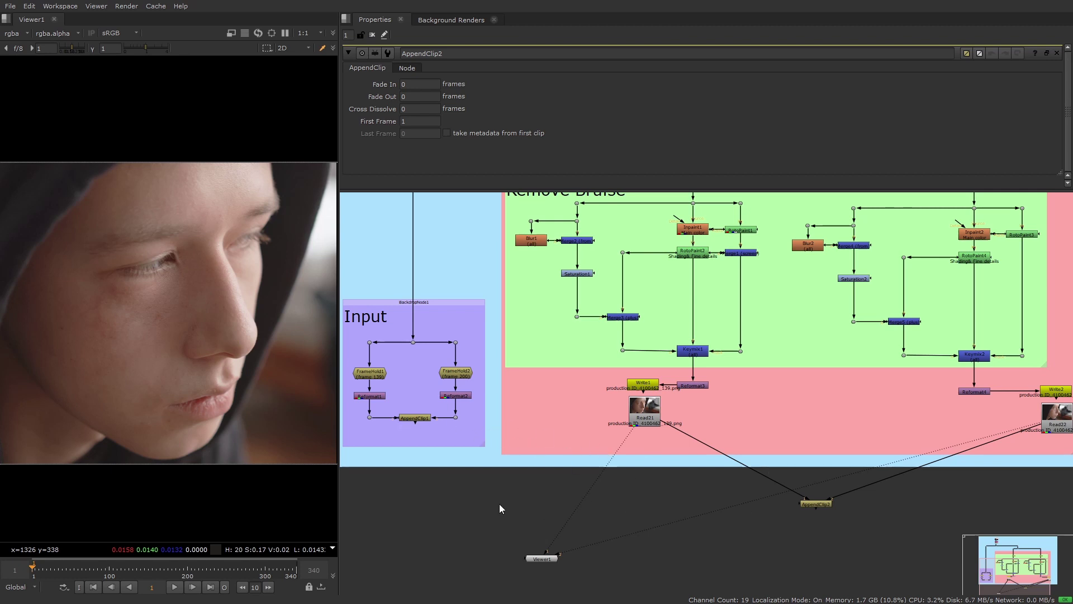
middle_drag(499, 507, 602, 504)
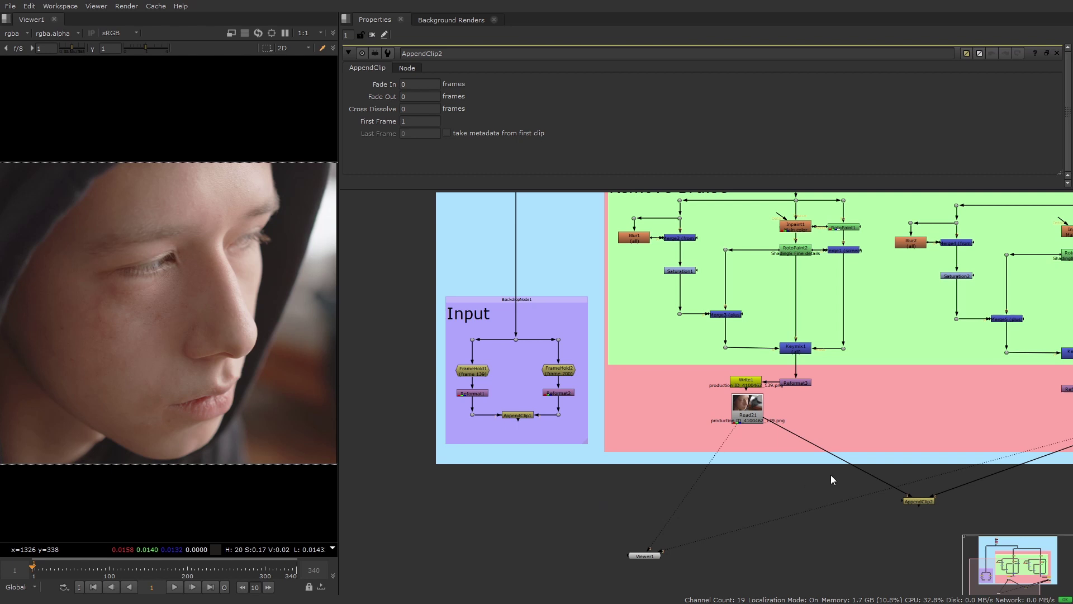
Select AppendClip1 in the Input backdrop and AppendClip2 below the Ground Truth.
scroll(519, 418, up, 5)
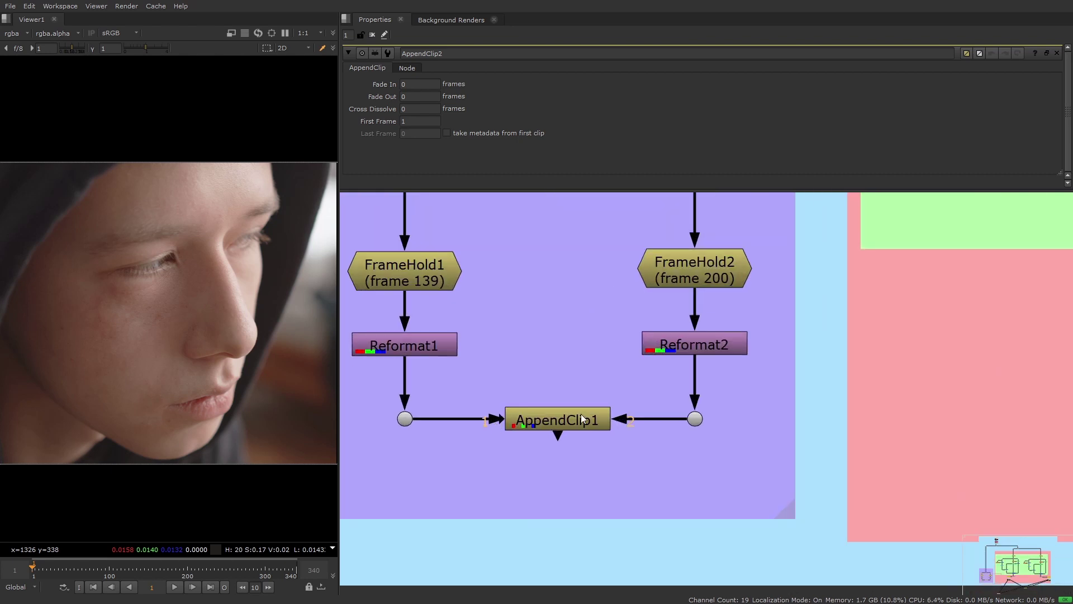
scroll(531, 432, down, 5)
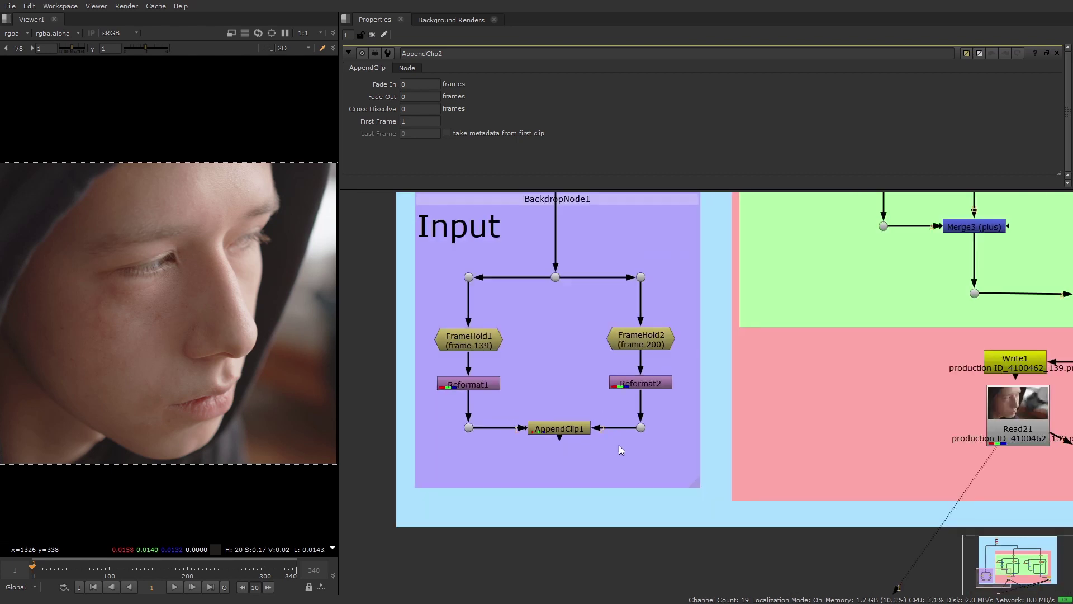
click(530, 416)
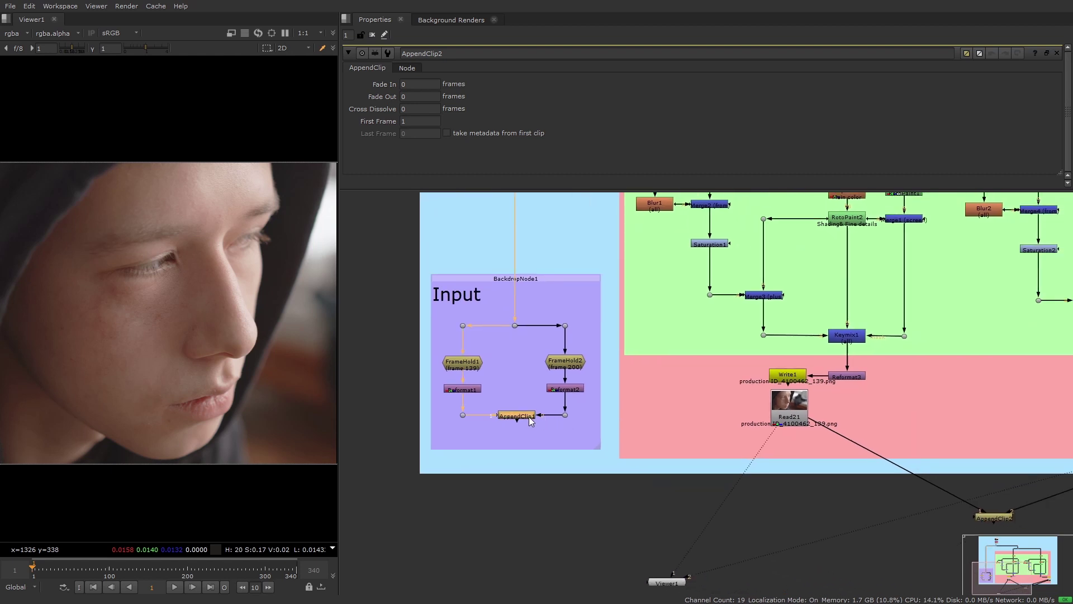
middle_drag(760, 480, 597, 437)
click(830, 473)
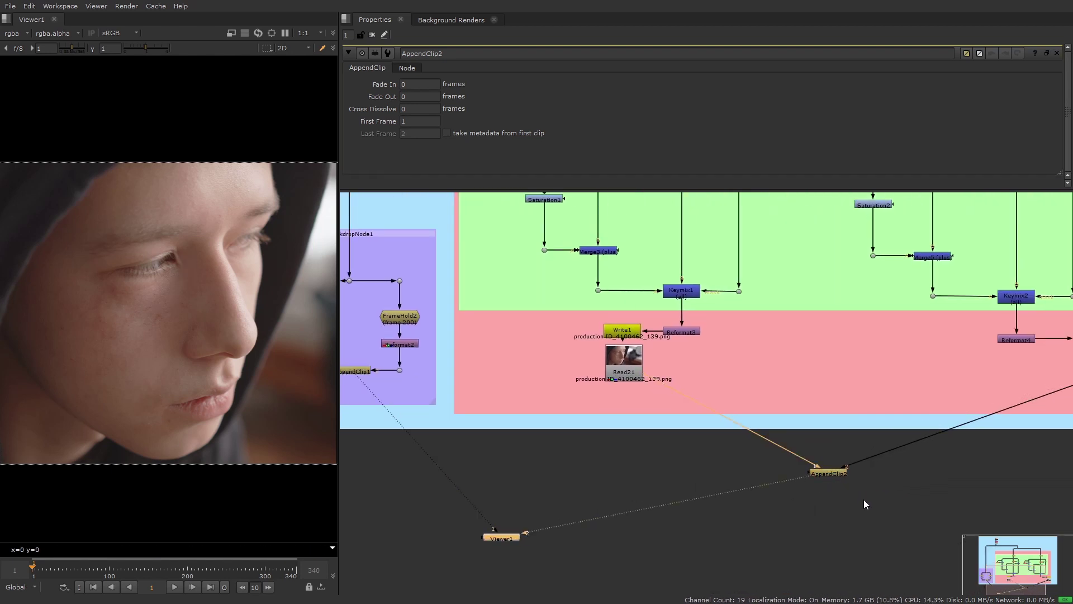
scroll(745, 485, up, 5)
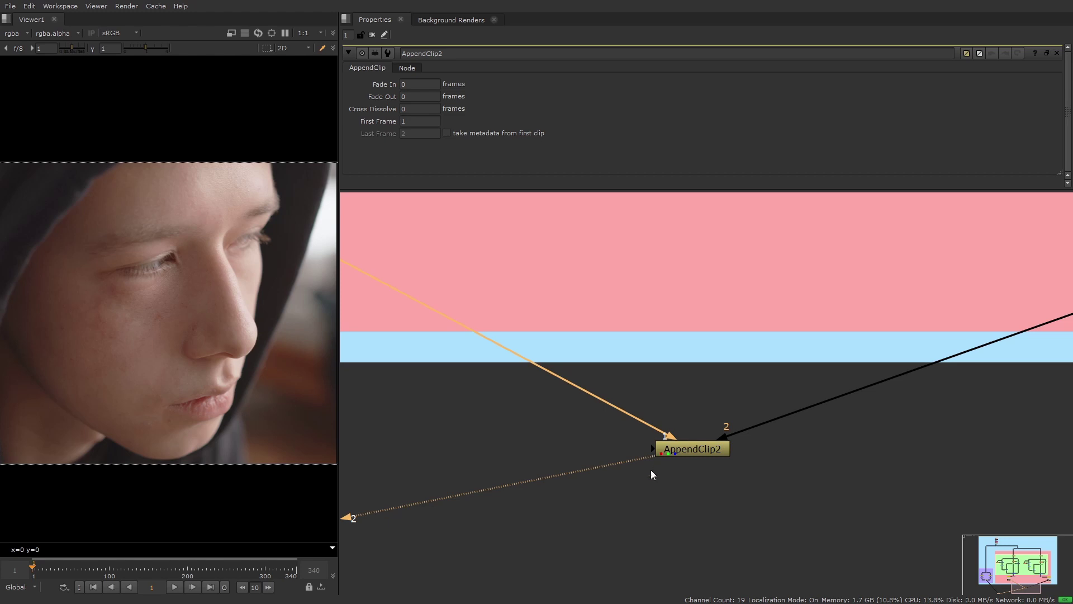
scroll(650, 470, down, 6)
middle_drag(548, 477, 601, 468)
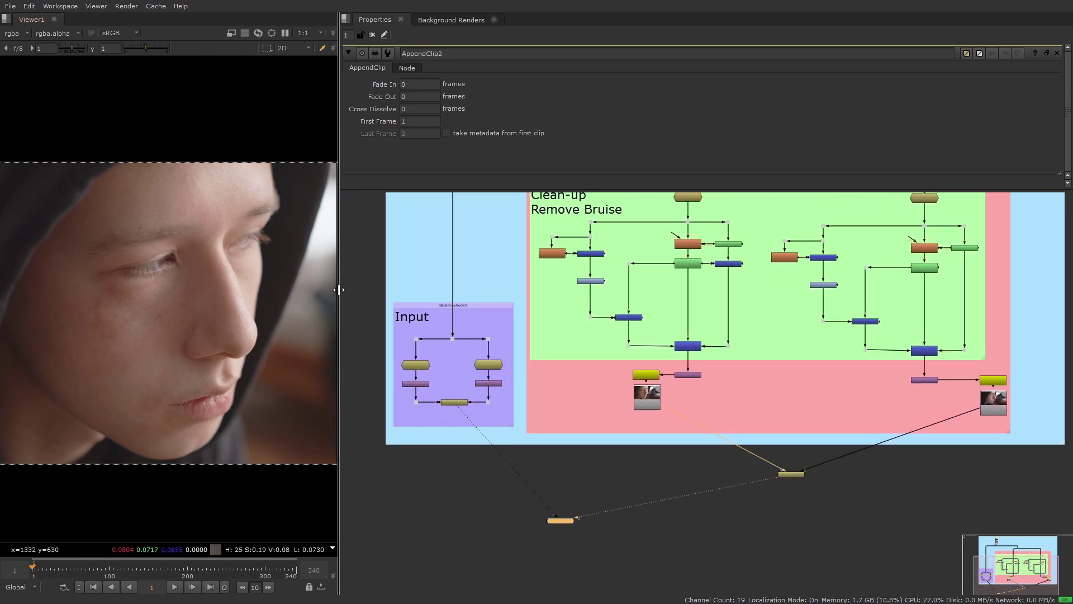
Widen the viewer, show AppendClip1 on input 1 and fit the image to the viewer.
drag(339, 289, 438, 285)
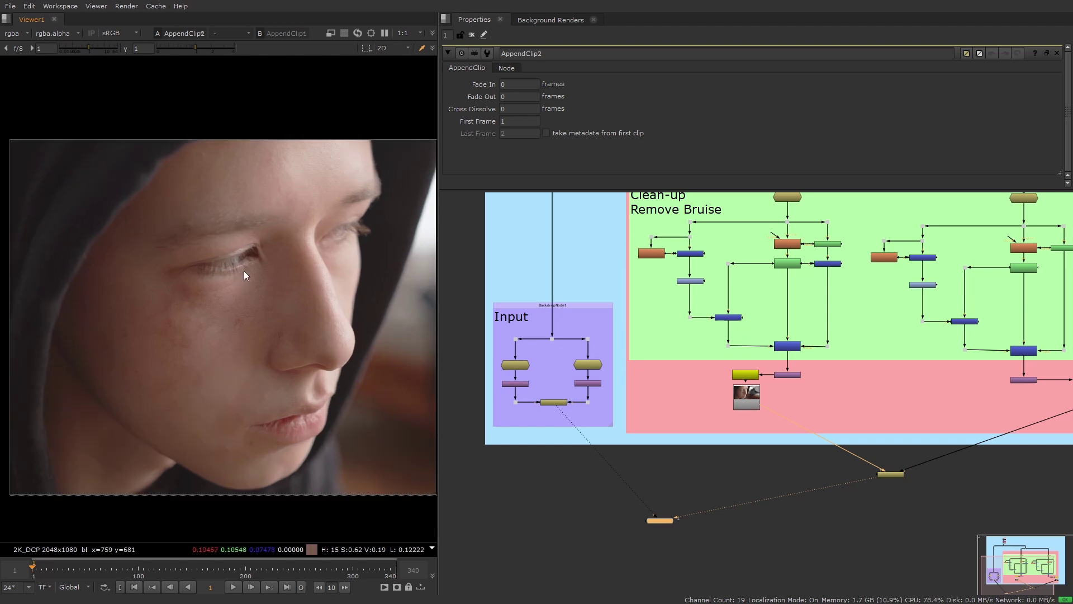
key(1)
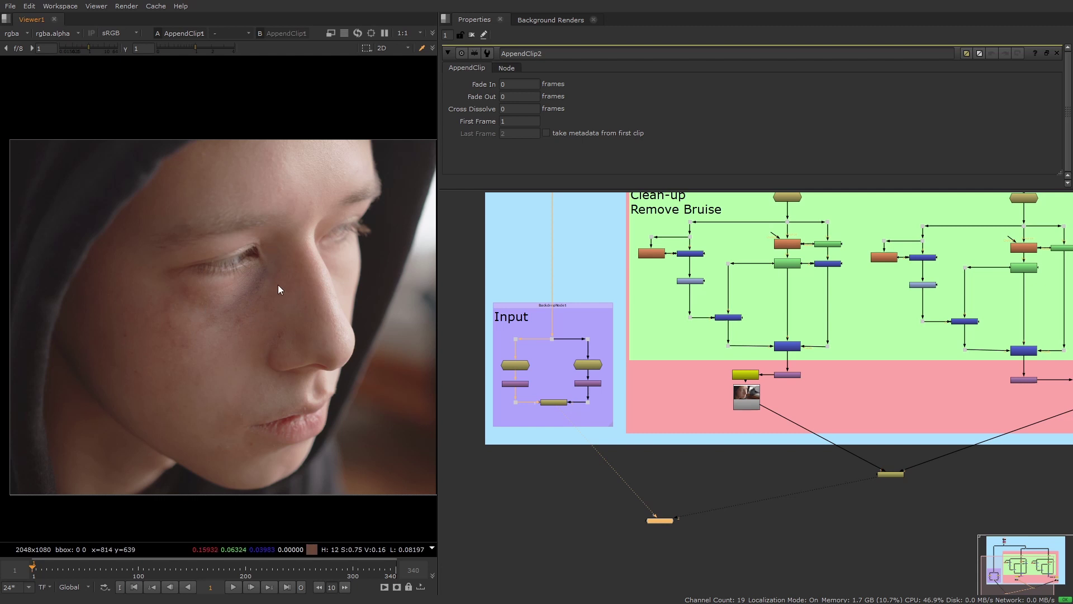
drag(438, 313, 530, 316)
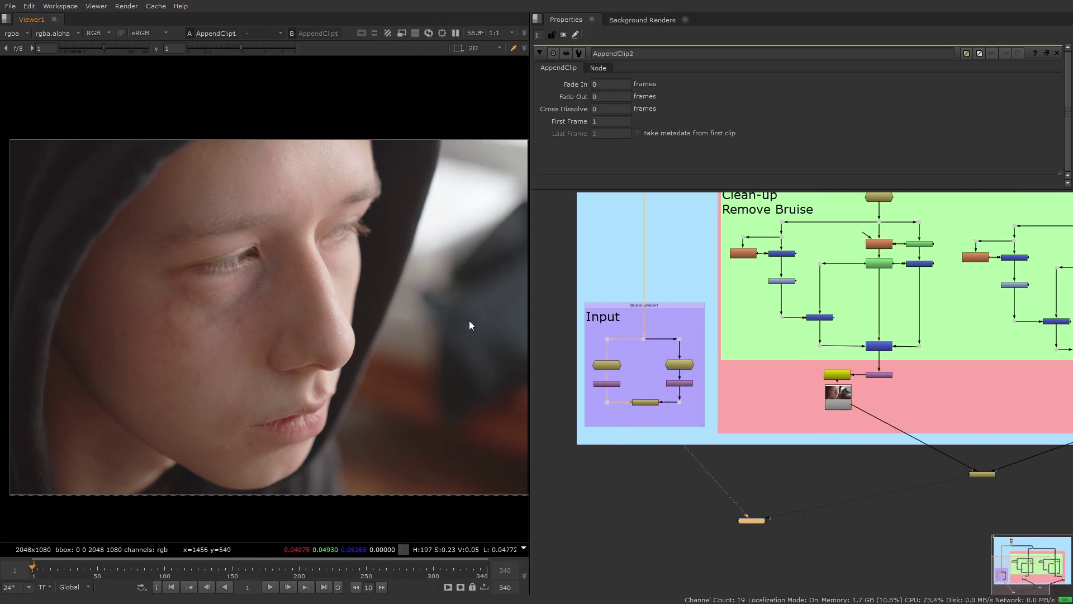
scroll(428, 335, down, 2)
middle_drag(428, 336, 313, 338)
scroll(316, 337, up, 1)
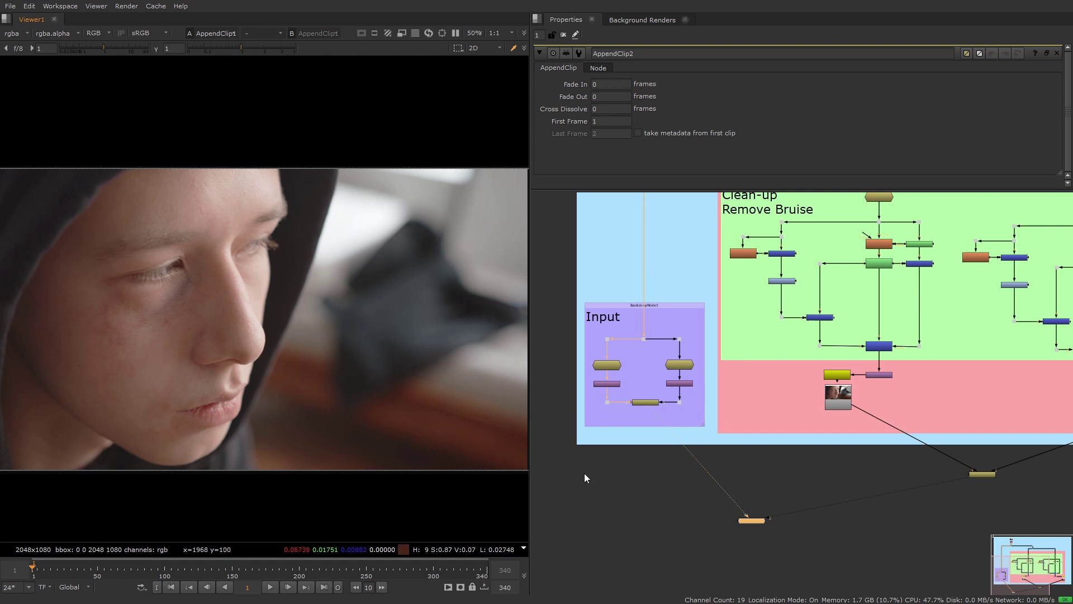
scroll(624, 478, up, 3)
scroll(688, 485, up, 2)
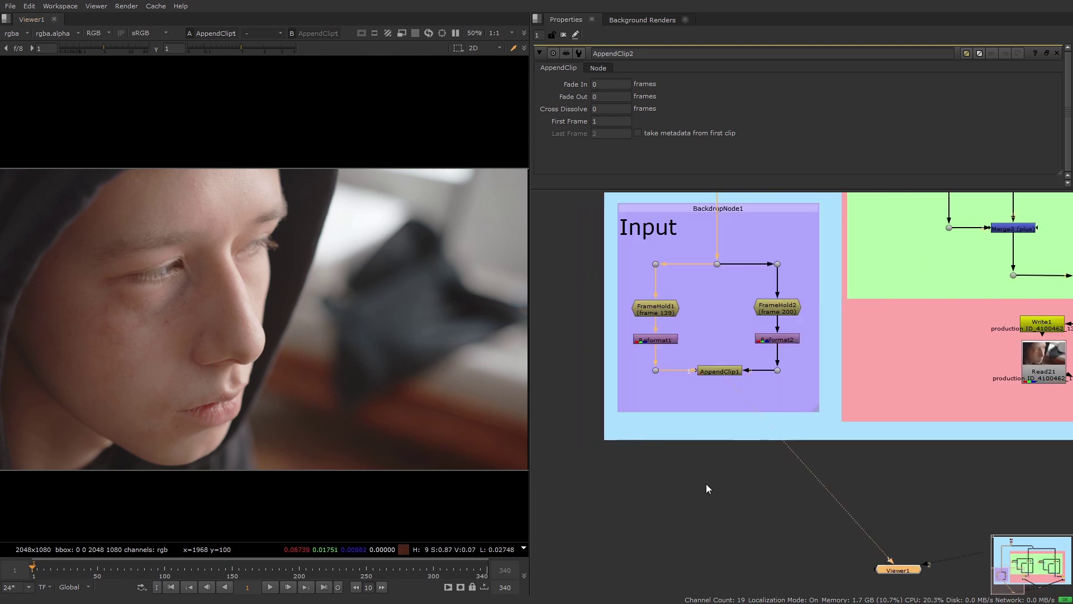
Add a Crop node after AppendClip1 and view Crop1 in the Viewer.
key(Tab)
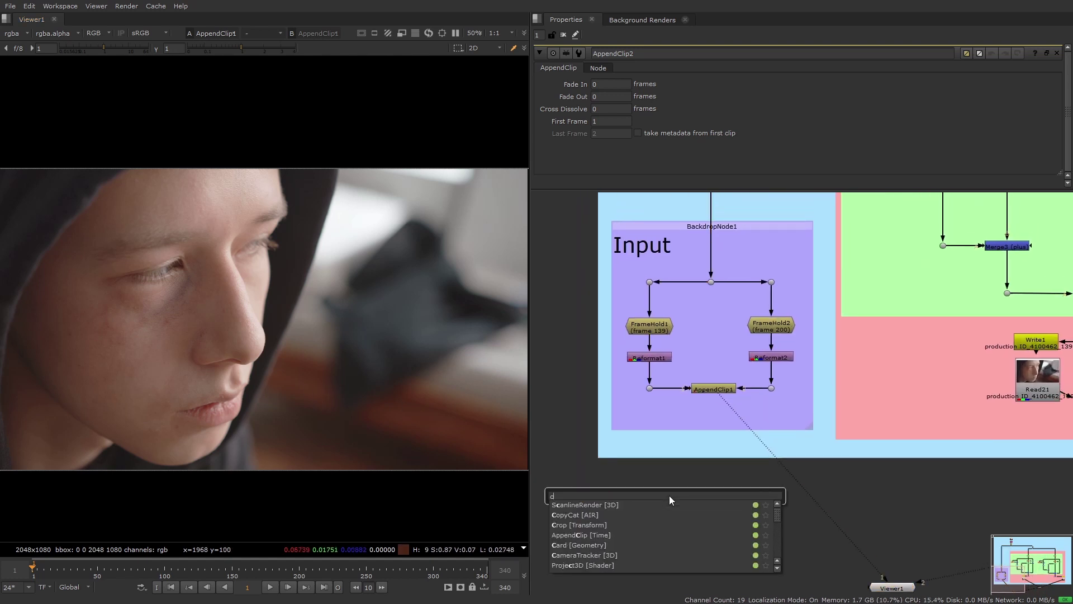
text(crop)
key(Return)
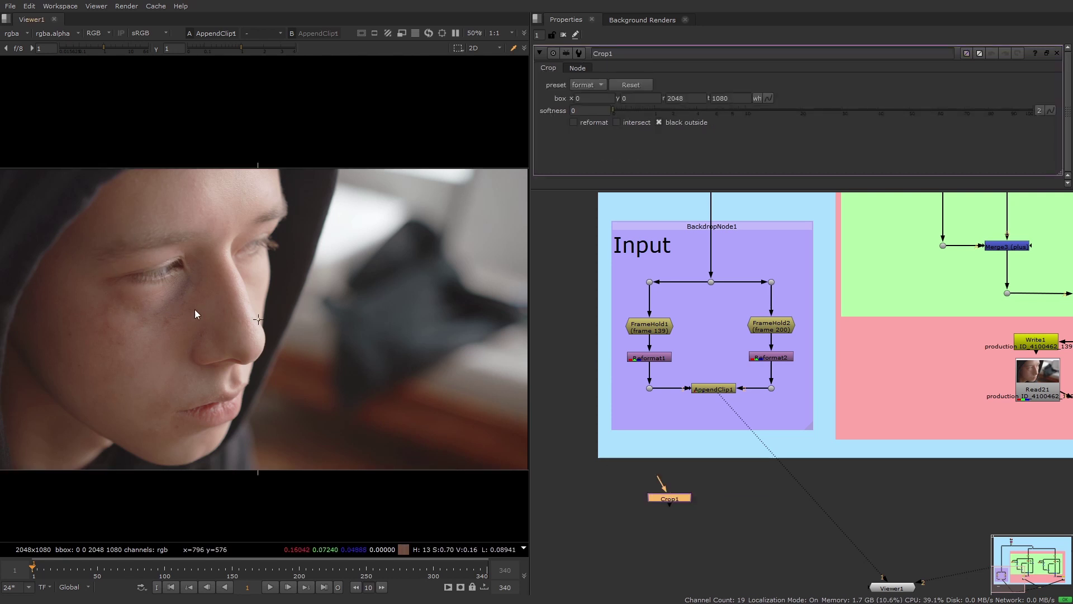
drag(664, 478, 710, 391)
drag(684, 498, 656, 485)
key(1)
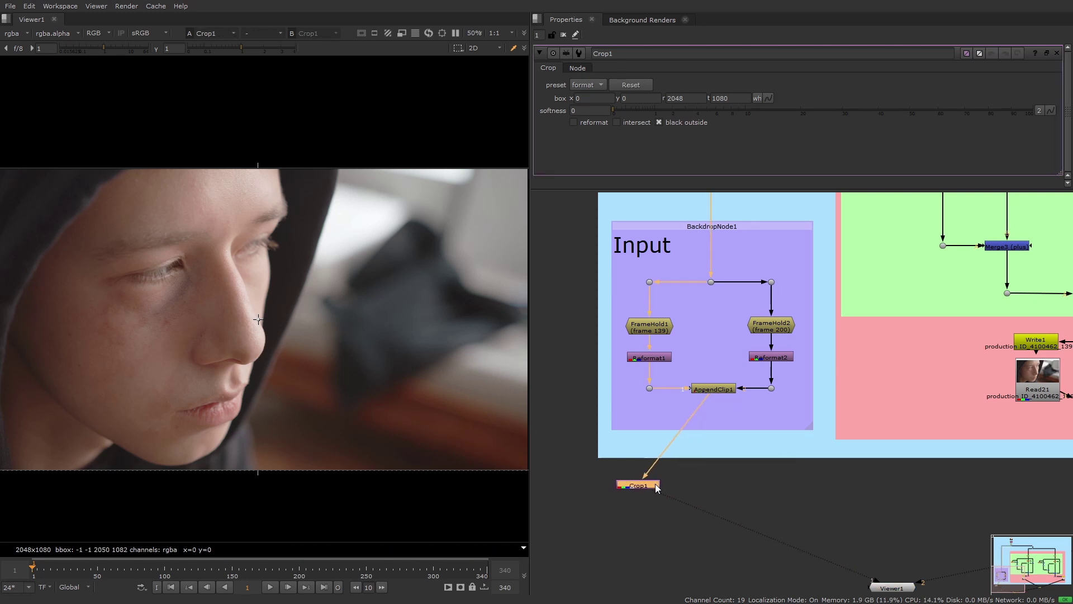
Keyframe Crop1's box and tighten all four edges around the face on frame 1.
click(770, 98)
click(789, 105)
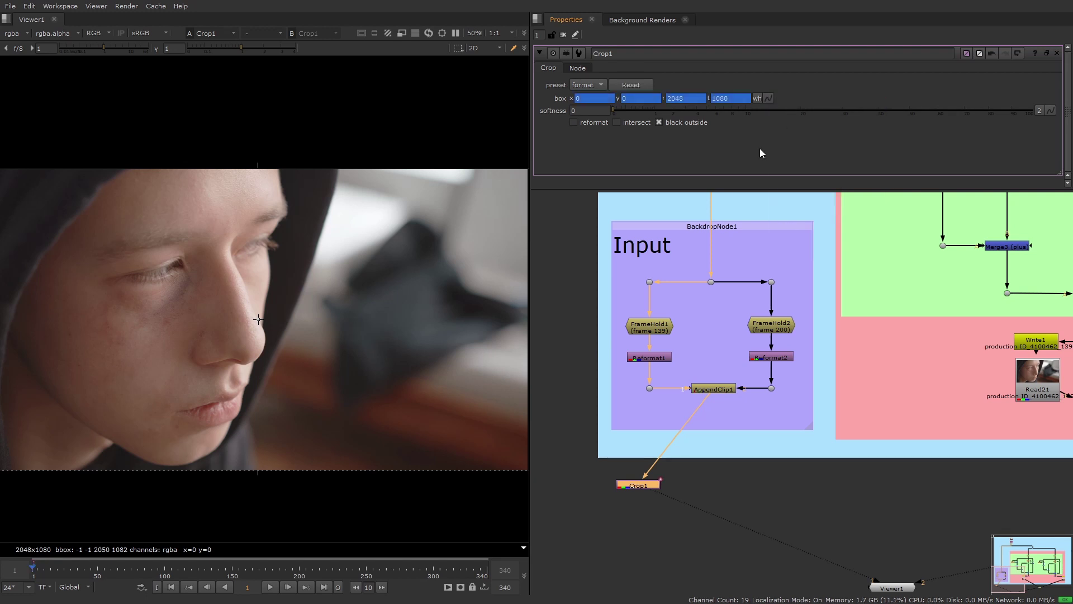
scroll(404, 412, down, 3)
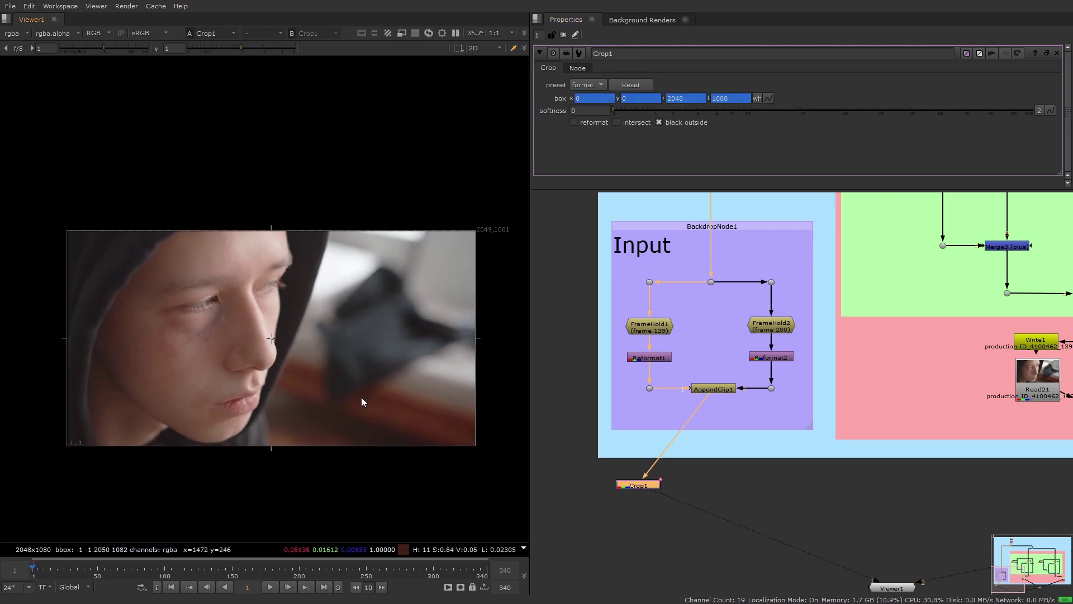
scroll(361, 397, up, 1)
drag(515, 339, 290, 357)
mouse_move(168, 207)
mouse_down()
mouse_move(160, 233)
mouse_move(160, 224)
mouse_up()
drag(32, 343, 83, 342)
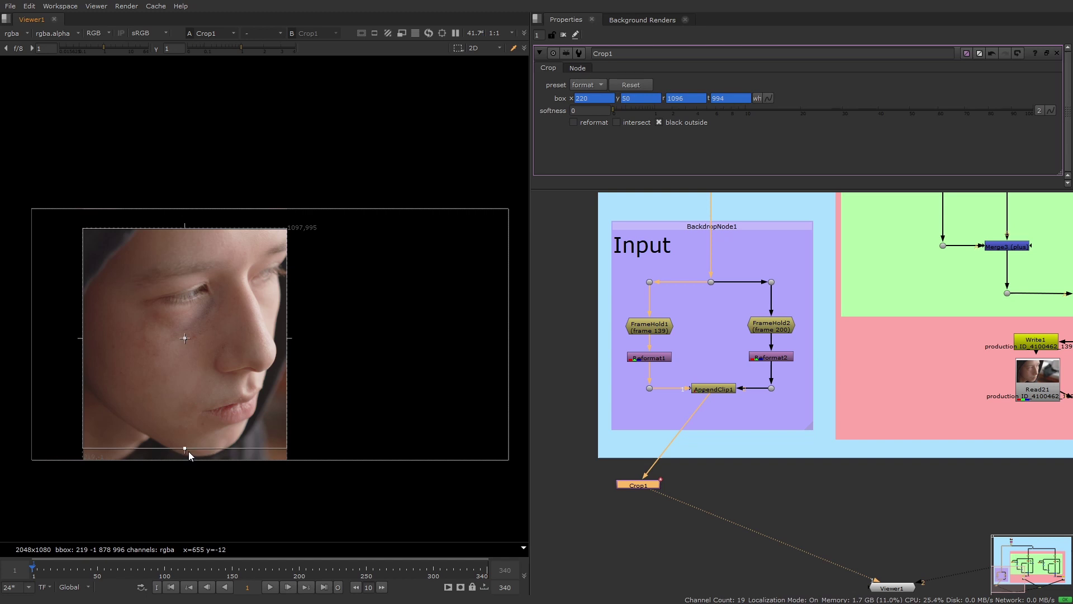
drag(189, 453, 220, 383)
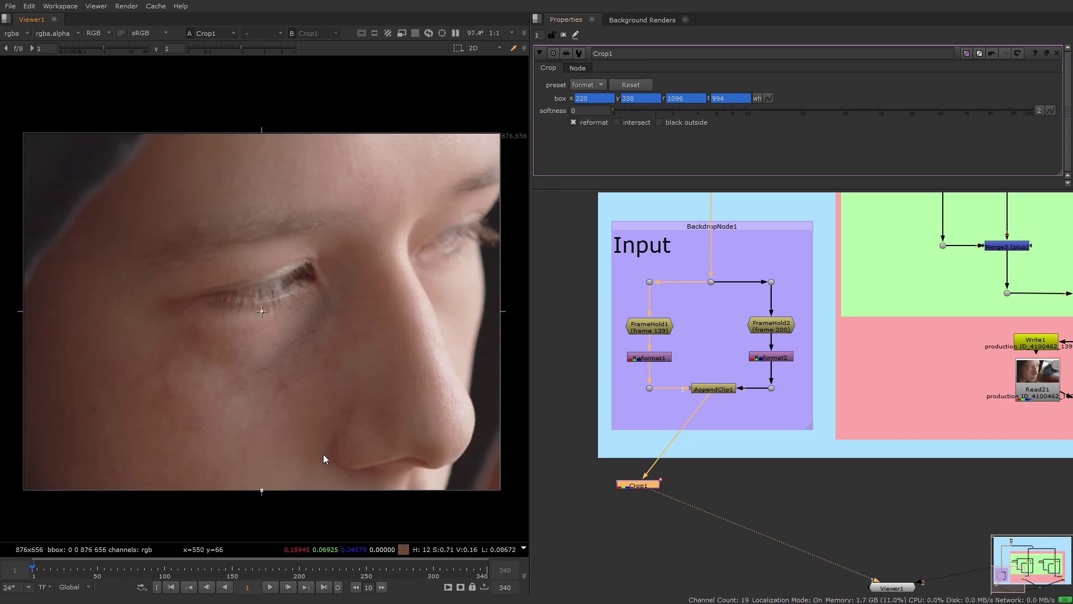
On frame 2, readjust the crop's left, top, right and bottom edges around the face.
click(288, 587)
drag(22, 311, 48, 306)
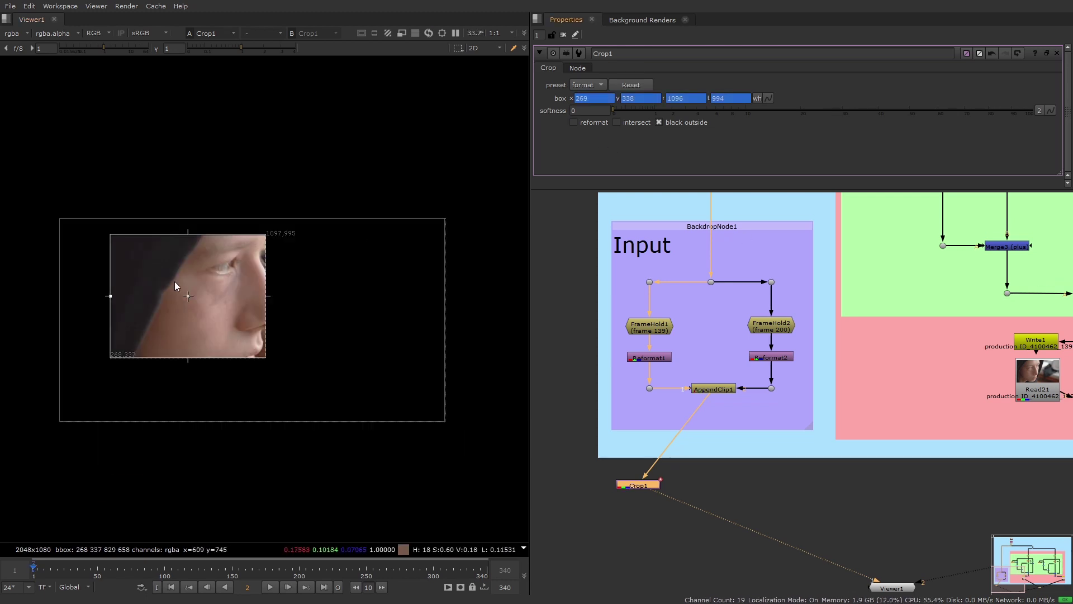
scroll(173, 280, up, 3)
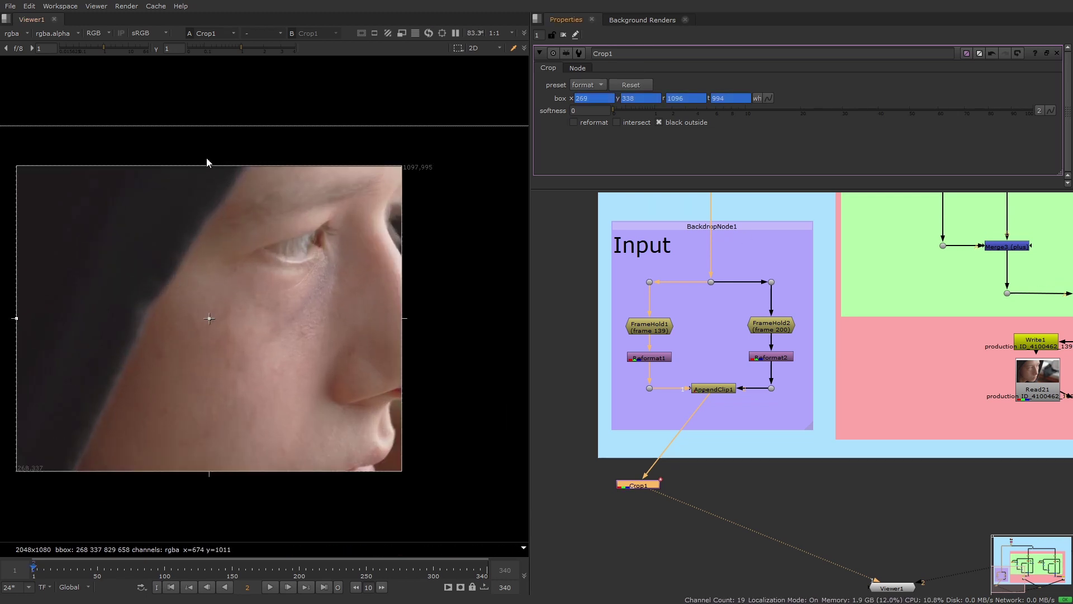
drag(207, 162, 210, 125)
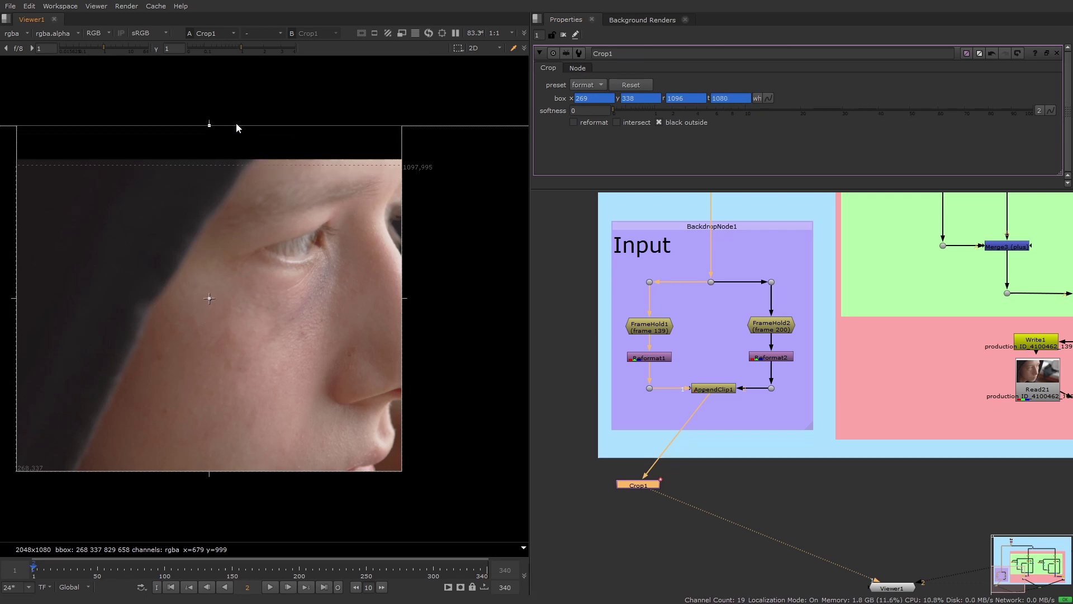
drag(402, 297, 424, 295)
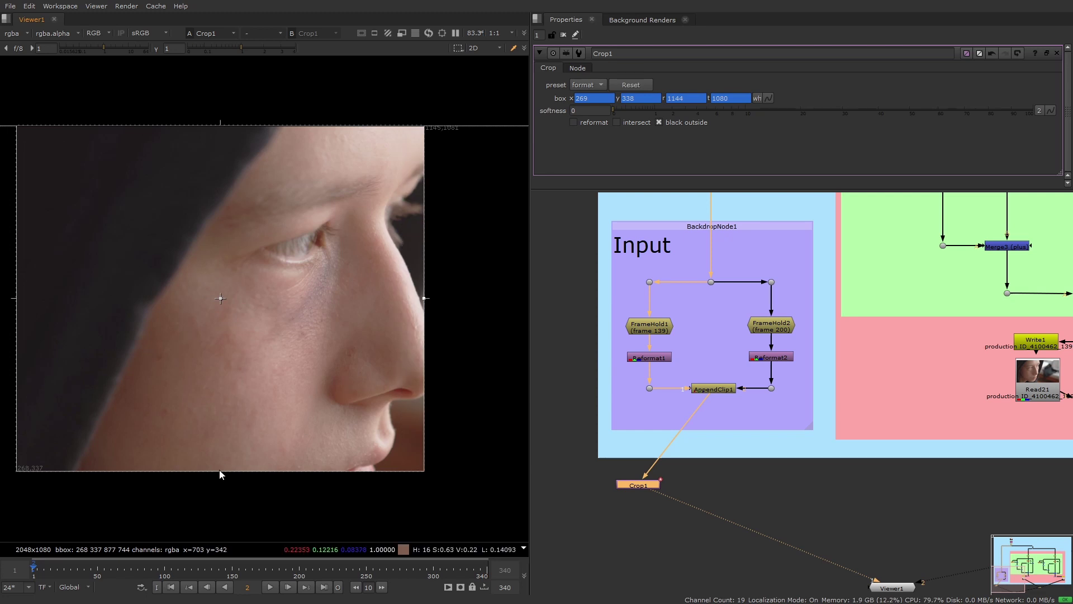
drag(221, 471, 233, 429)
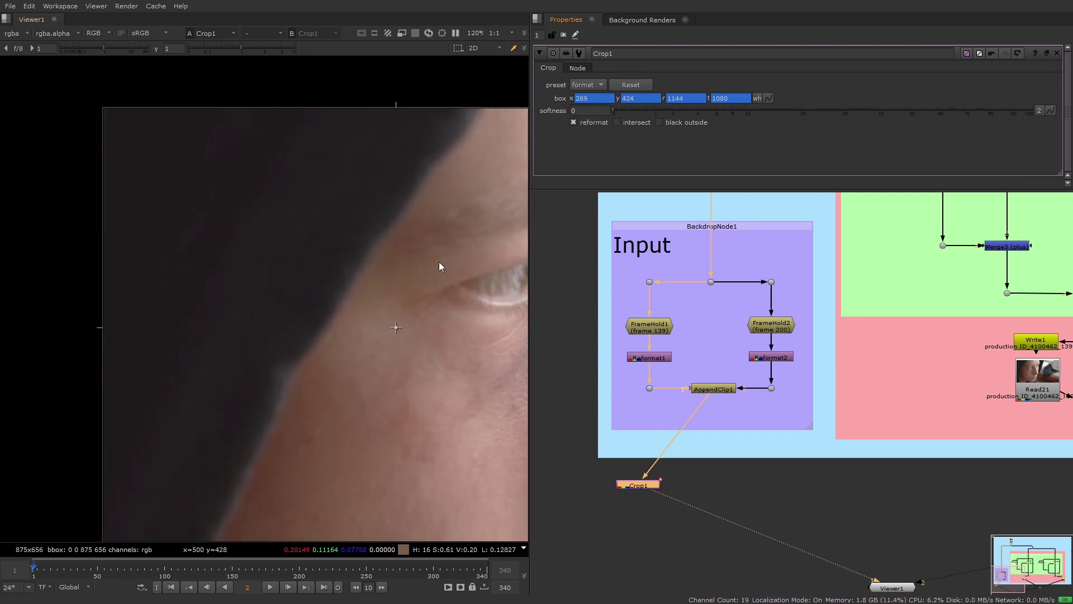
middle_drag(300, 227, 320, 224)
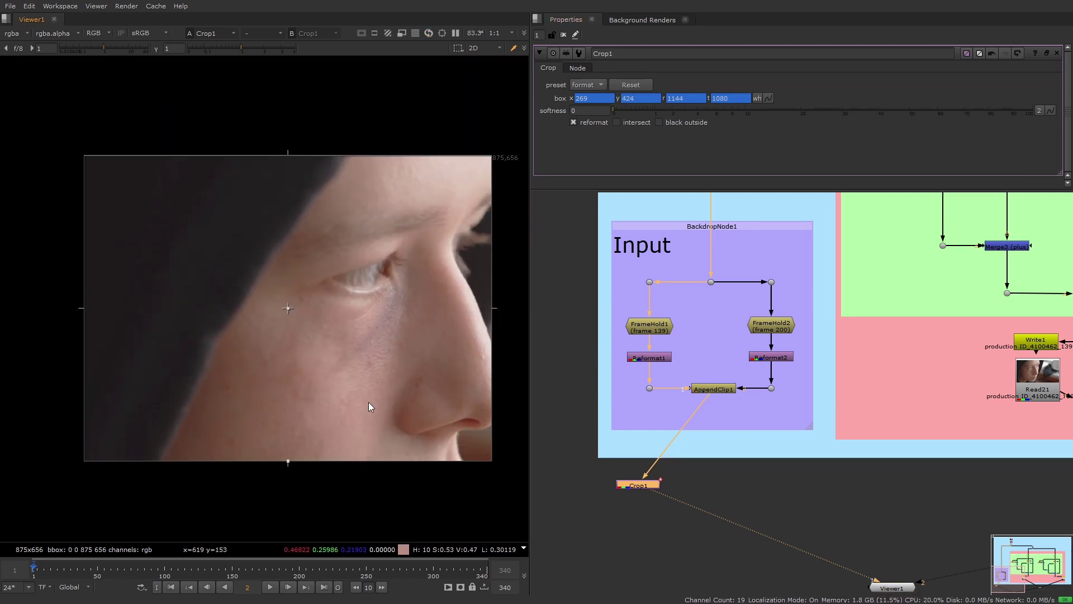
Compare the crops on frames 1 and 2, return to frame 1, and tidy the workspace.
click(207, 589)
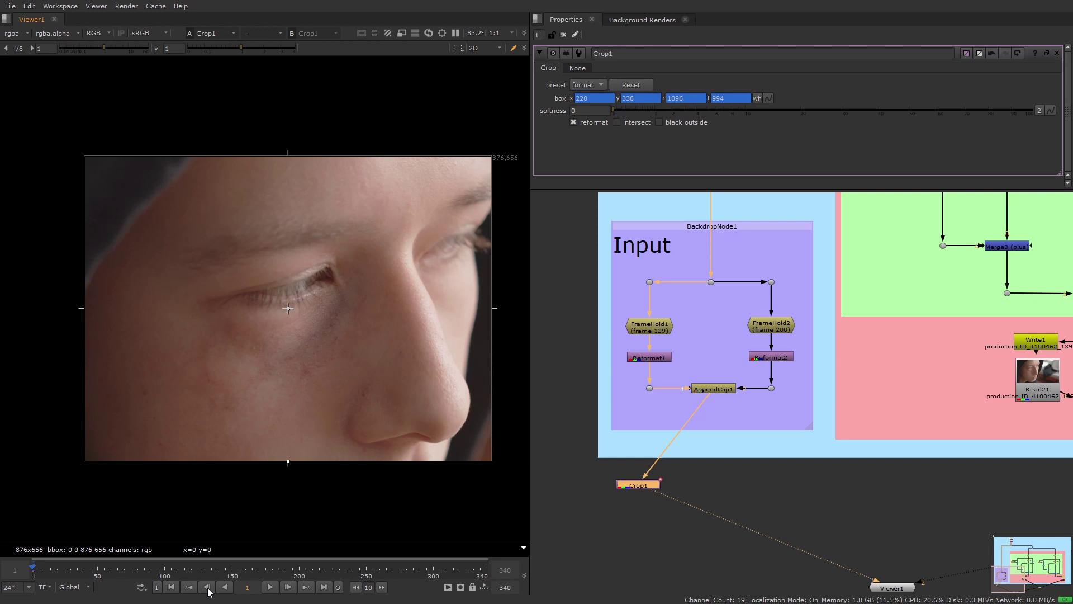
click(287, 589)
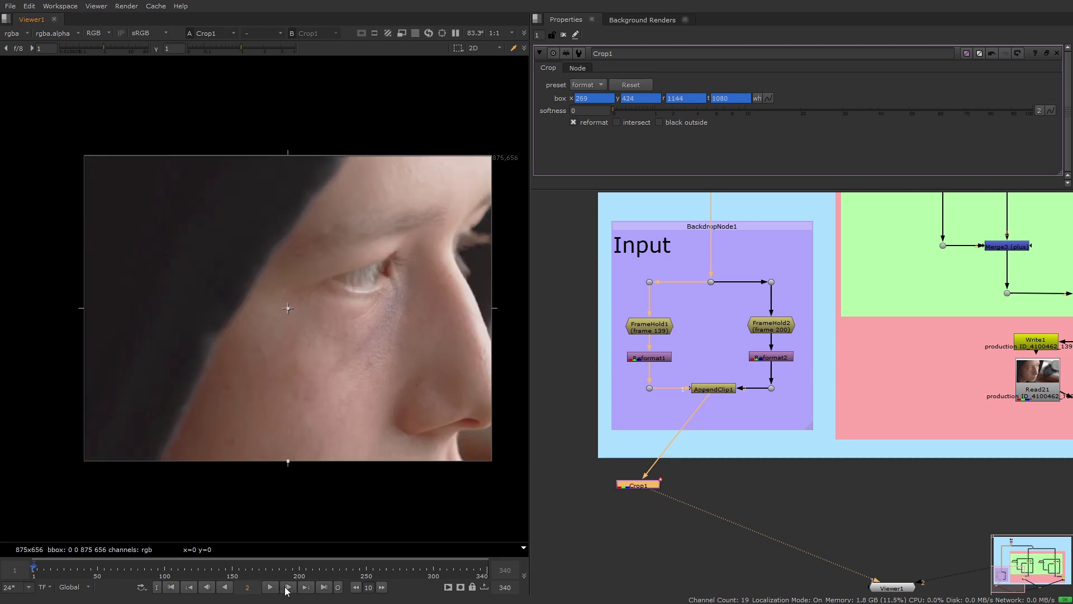
click(207, 587)
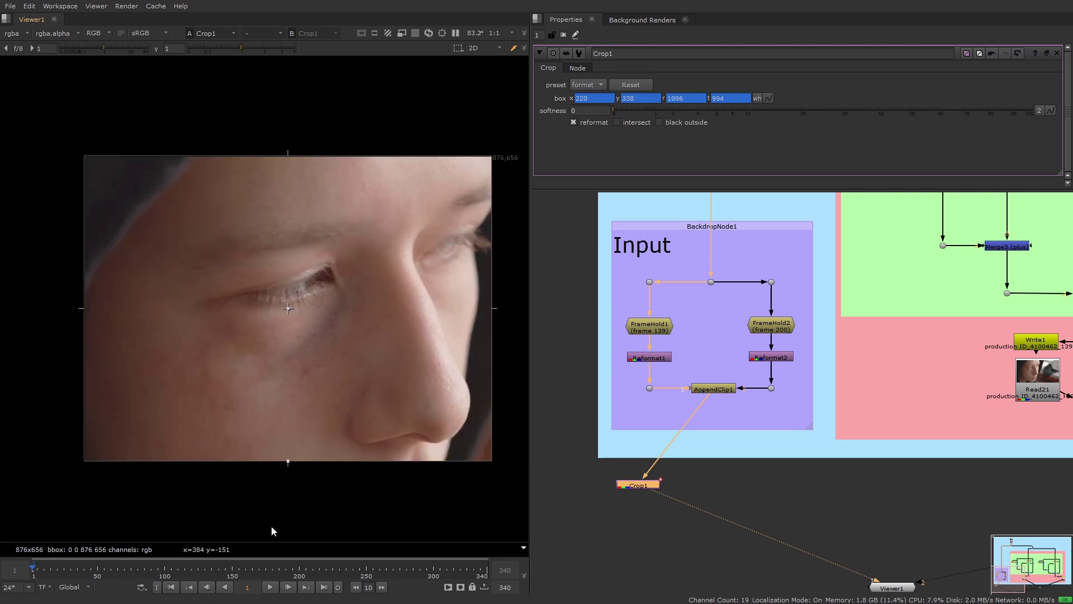
drag(531, 362, 425, 369)
middle_drag(268, 369, 259, 367)
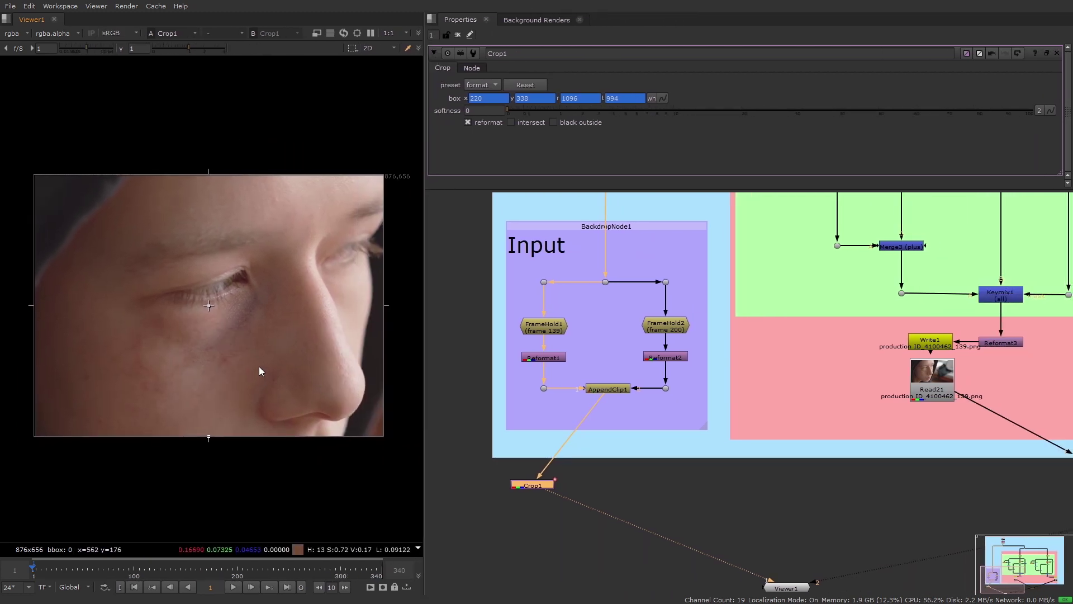
scroll(749, 498, down, 2)
middle_drag(749, 493, 647, 481)
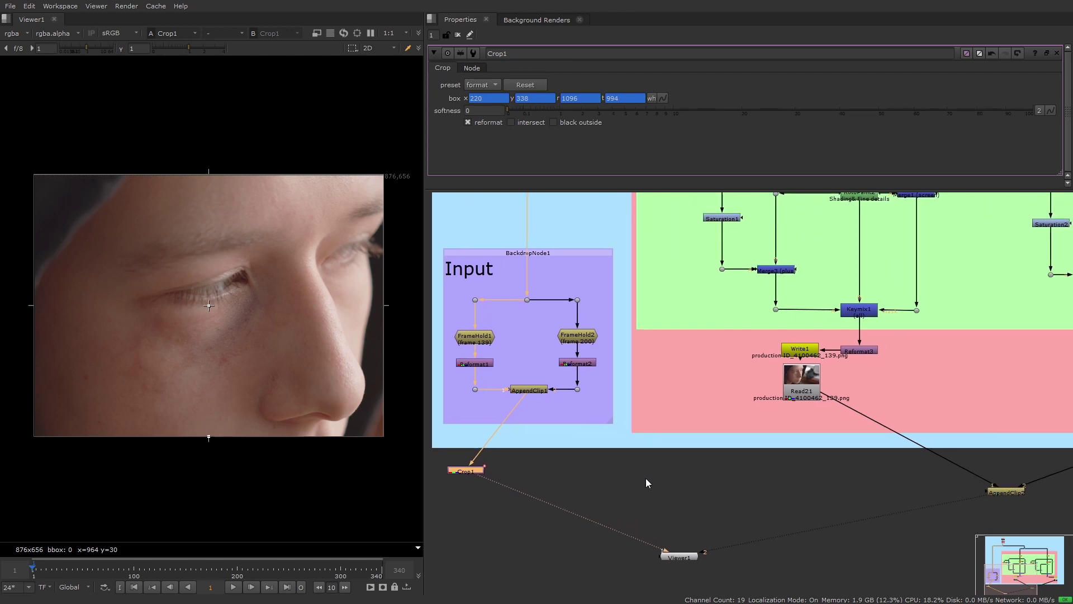
click(539, 428)
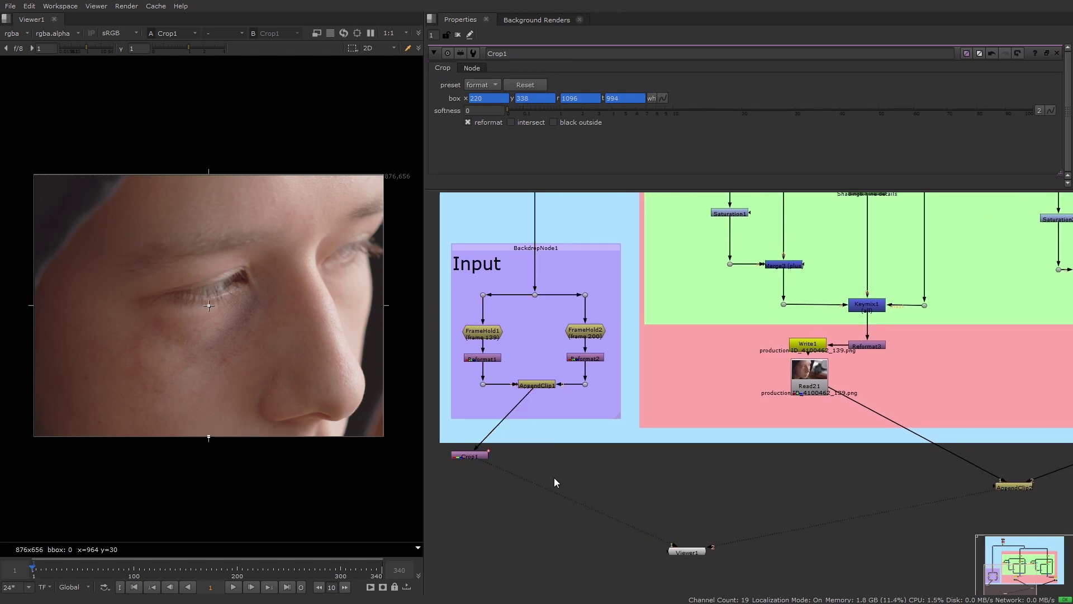
Add AppendClip3 taking AppendClip1 as its first input and Crop1 as its second.
middle_drag(555, 477, 546, 441)
key(Tab)
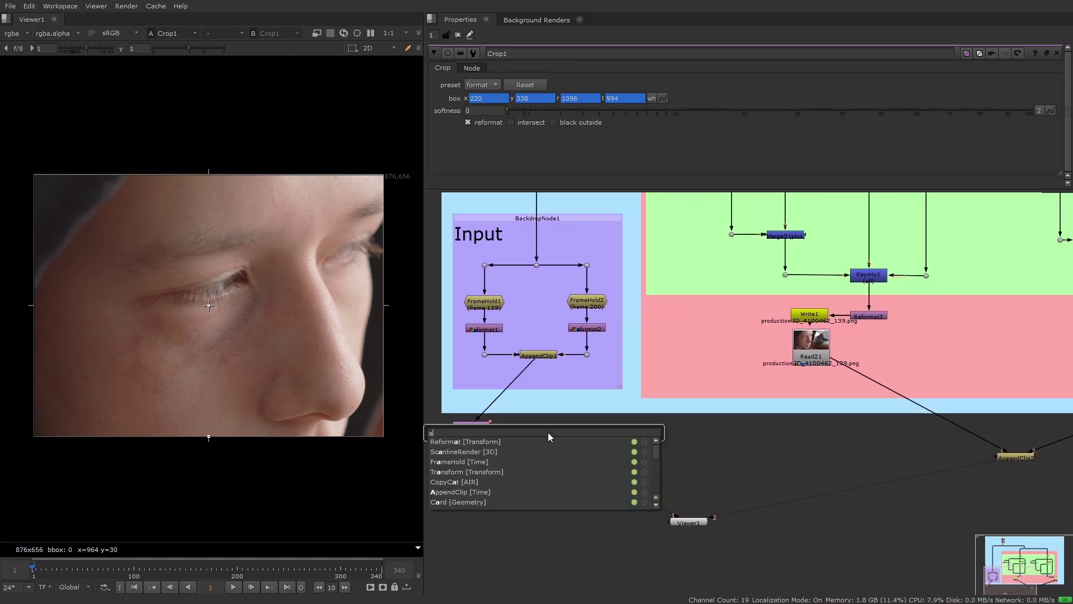
text(appen)
key(Return)
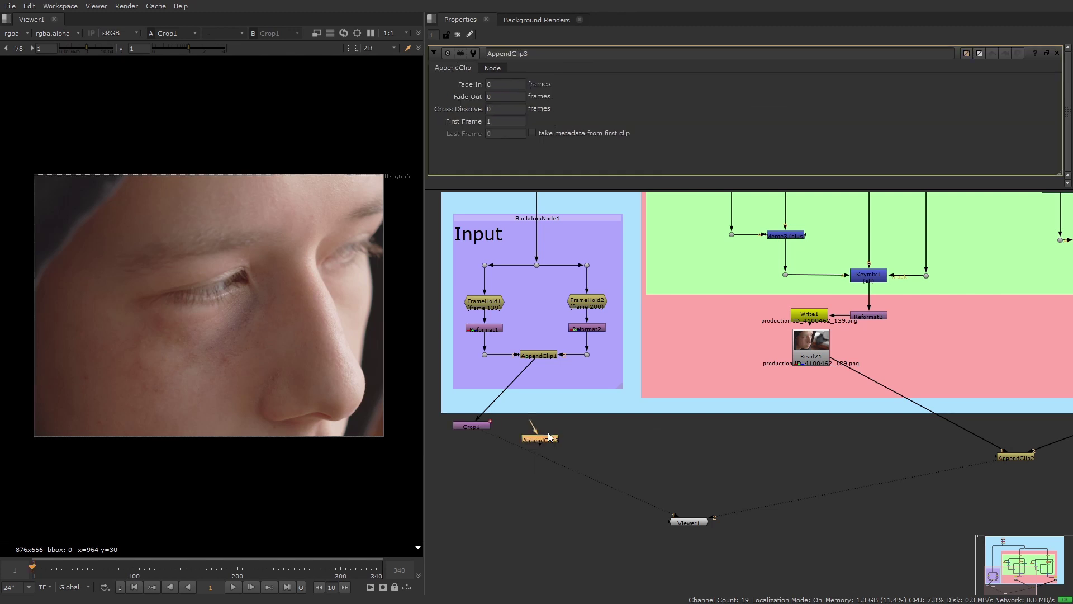
scroll(526, 424, up, 2)
drag(554, 328, 553, 326)
middle_drag(624, 356, 634, 376)
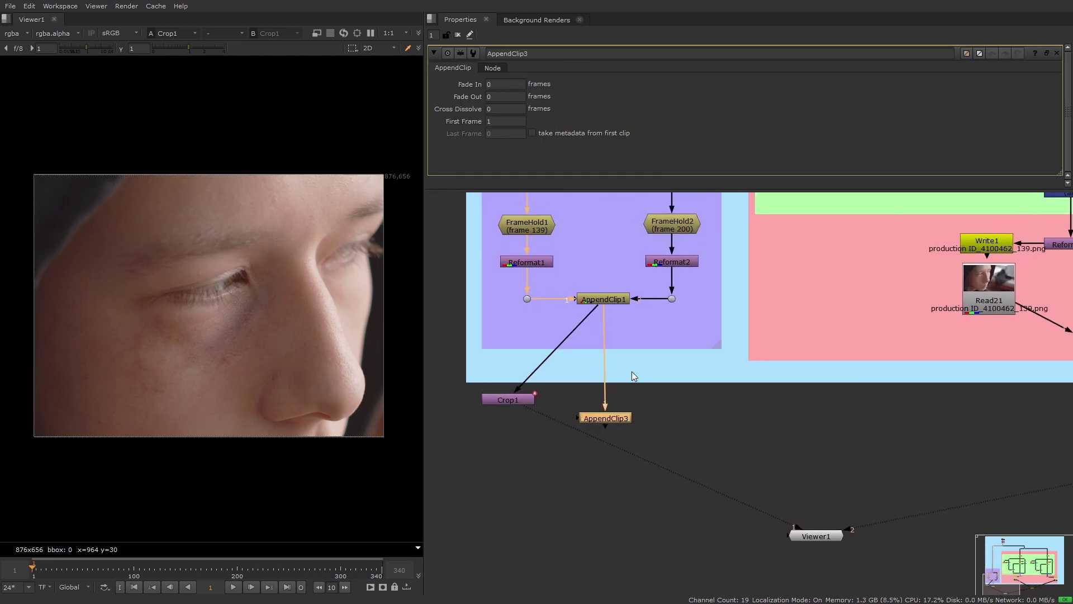
drag(517, 401, 514, 418)
Route the AppendClip1 and Crop1 links through Dots and view AppendClip3.
ctrl+click(604, 356)
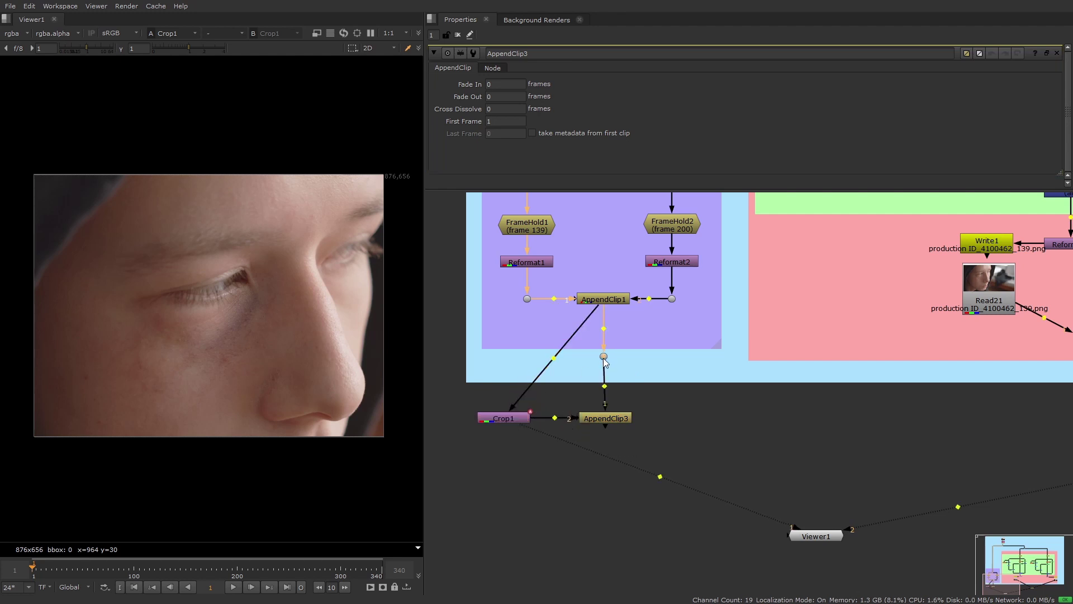
ctrl+click(553, 363)
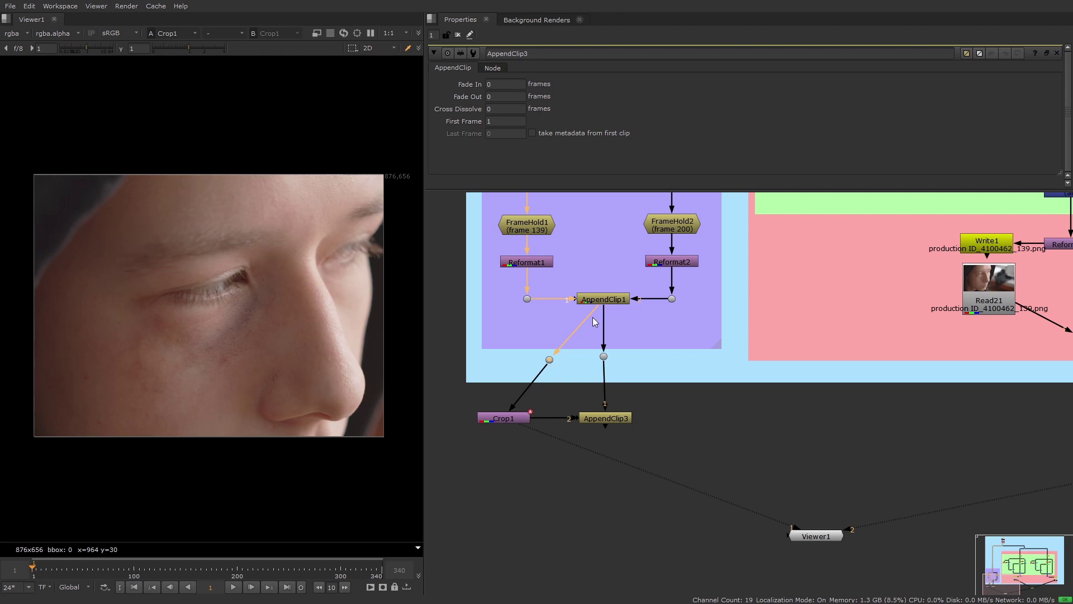
drag(597, 313, 505, 362)
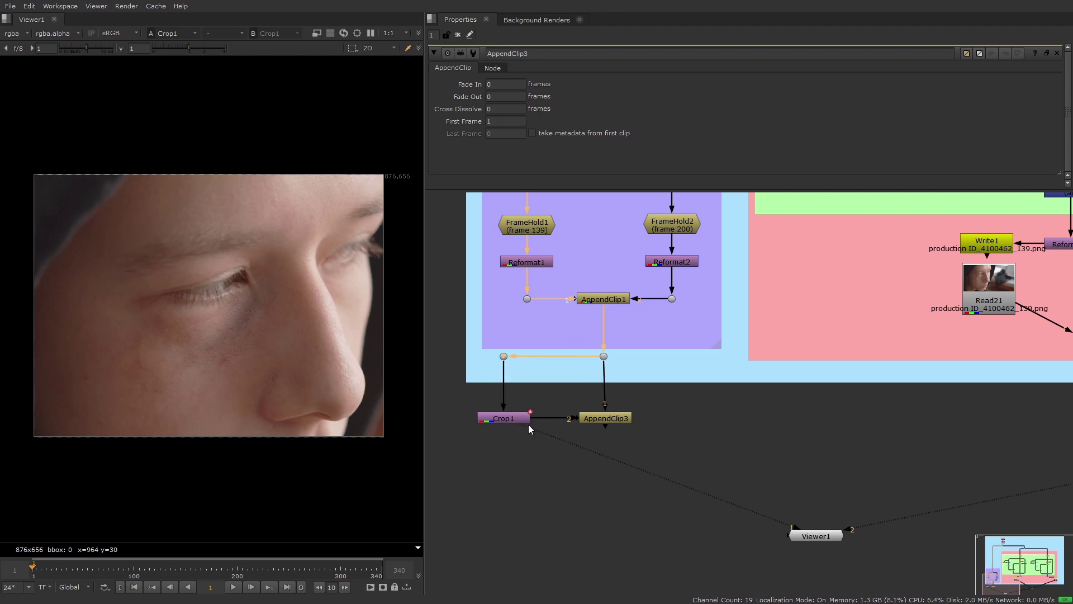
click(592, 419)
click(516, 418)
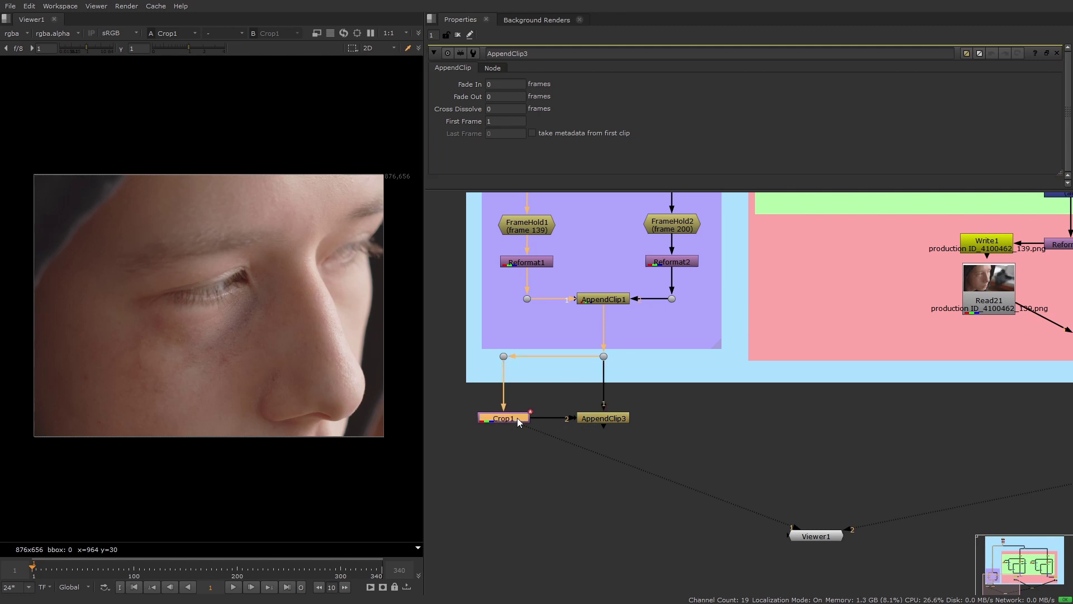
click(598, 420)
key(1)
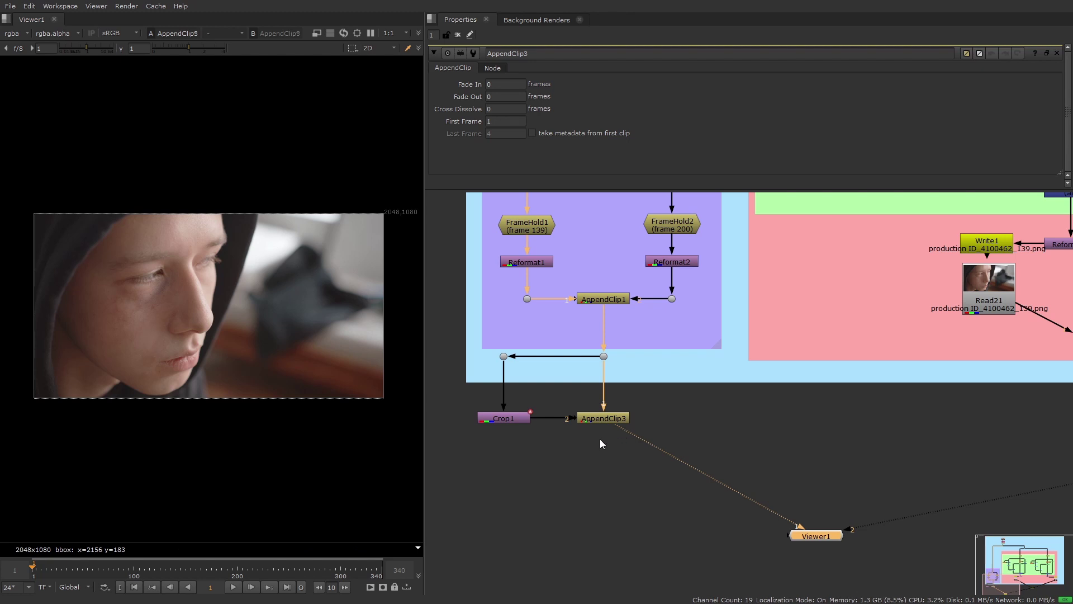
Step through the four frames, full shots and close-ups, ending back on frame 1.
click(251, 588)
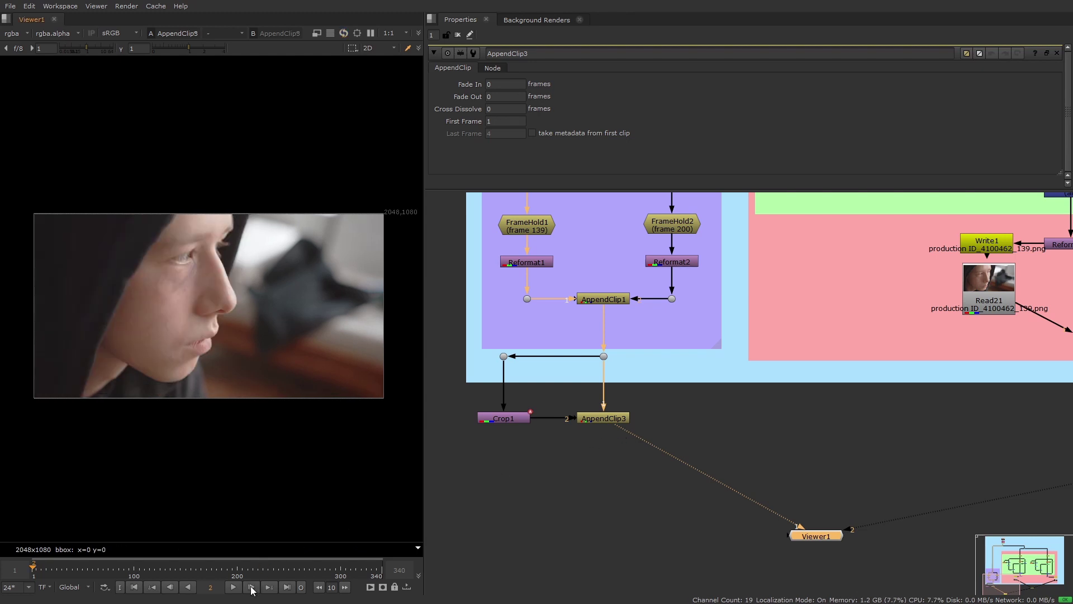
click(251, 588)
click(250, 588)
click(140, 591)
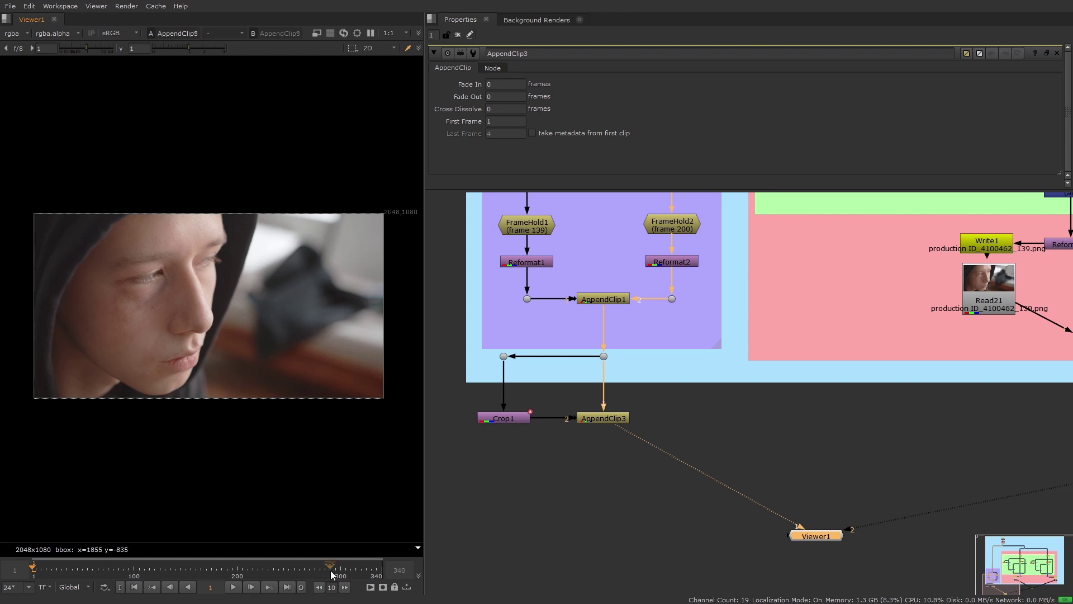
click(252, 591)
click(252, 591)
click(252, 591)
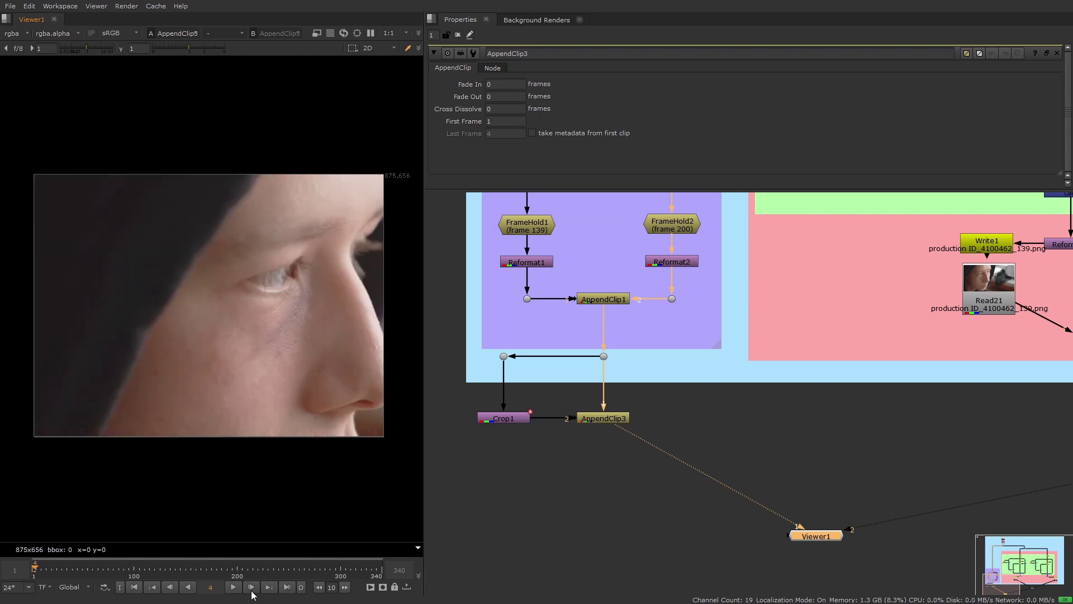
click(170, 587)
click(170, 587)
click(170, 587)
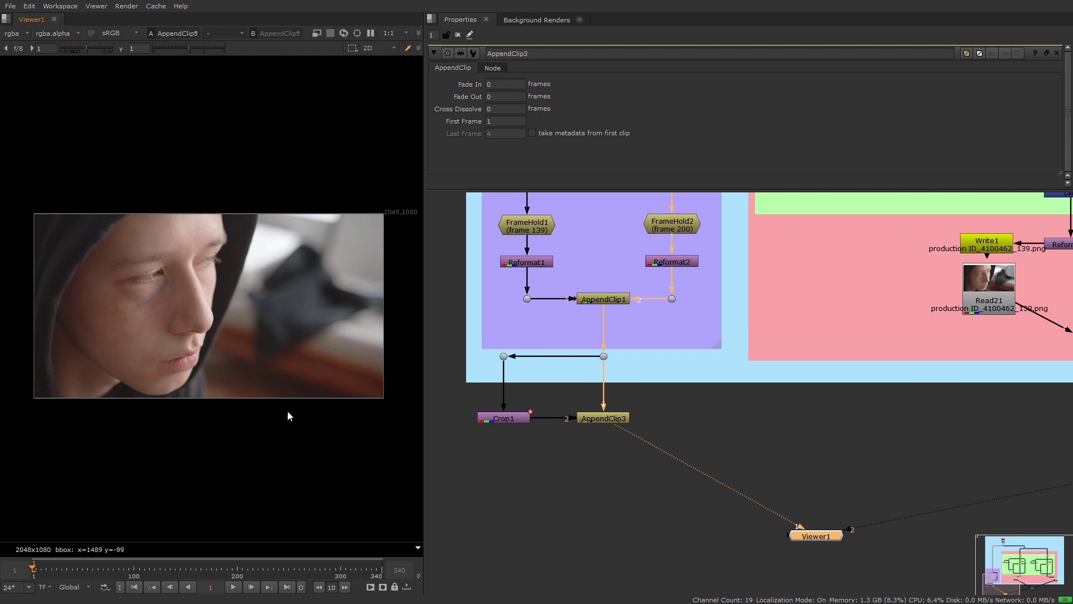
click(258, 587)
click(258, 587)
click(258, 587)
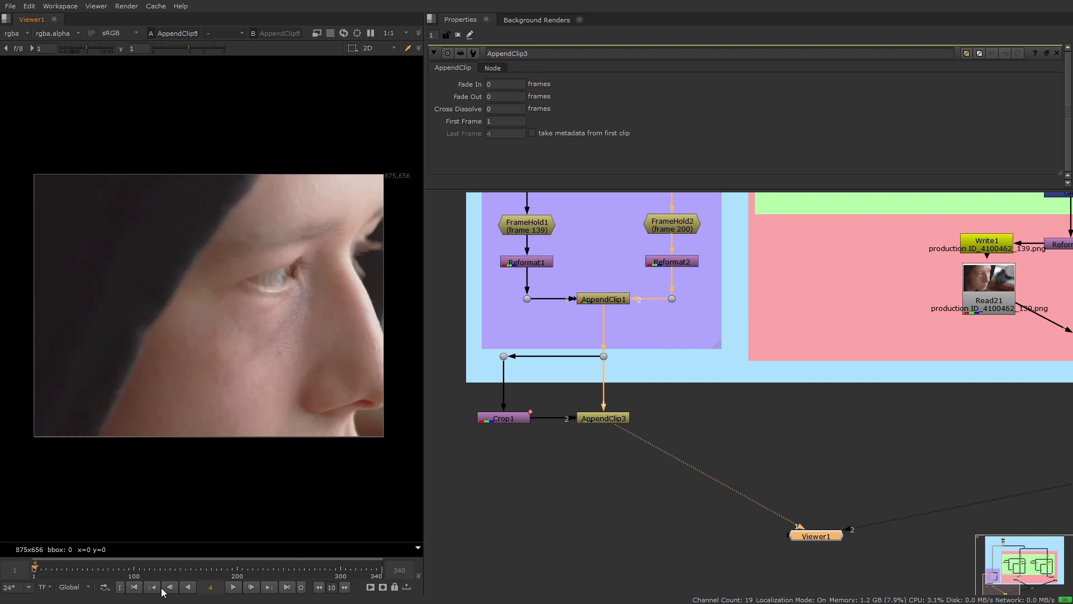
click(136, 587)
scroll(655, 483, down, 3)
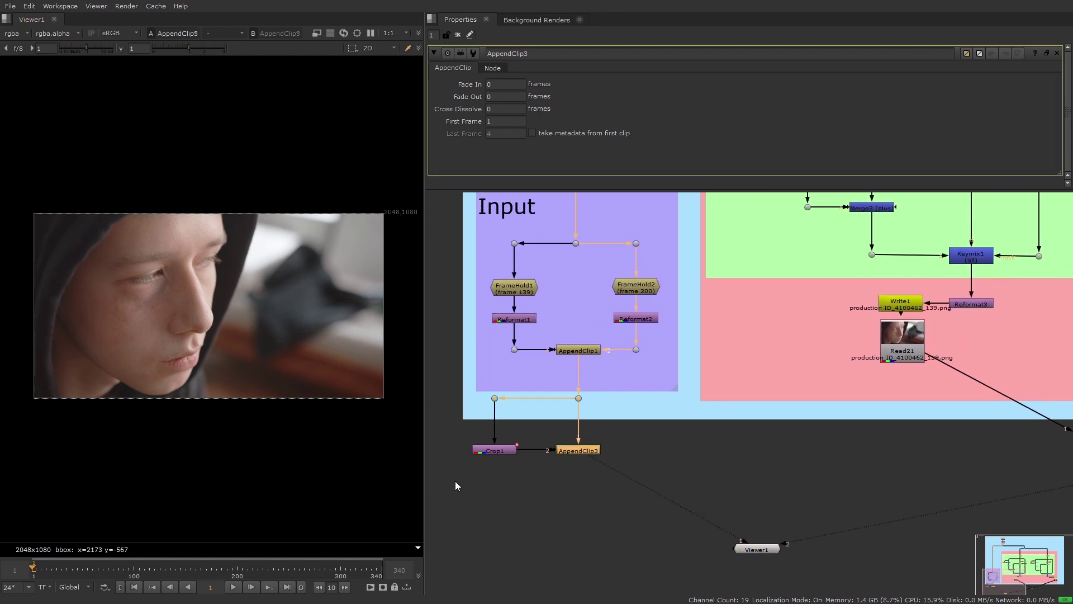
Select the Crop1/AppendClip3 group and move AppendClip2 up into the pink backdrop.
drag(455, 481, 608, 391)
click(781, 444)
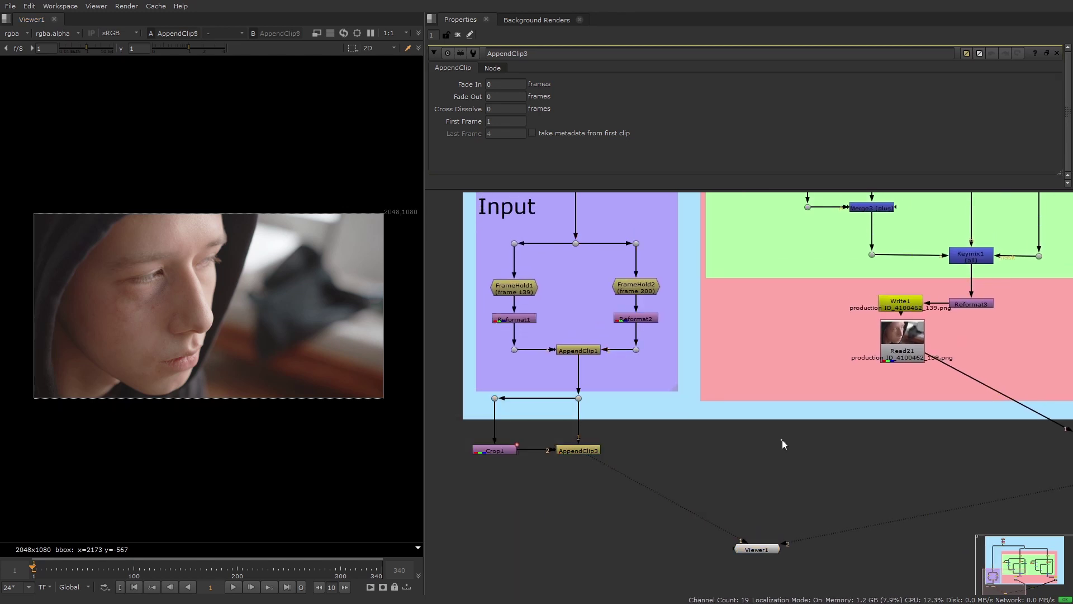
middle_drag(782, 443, 645, 452)
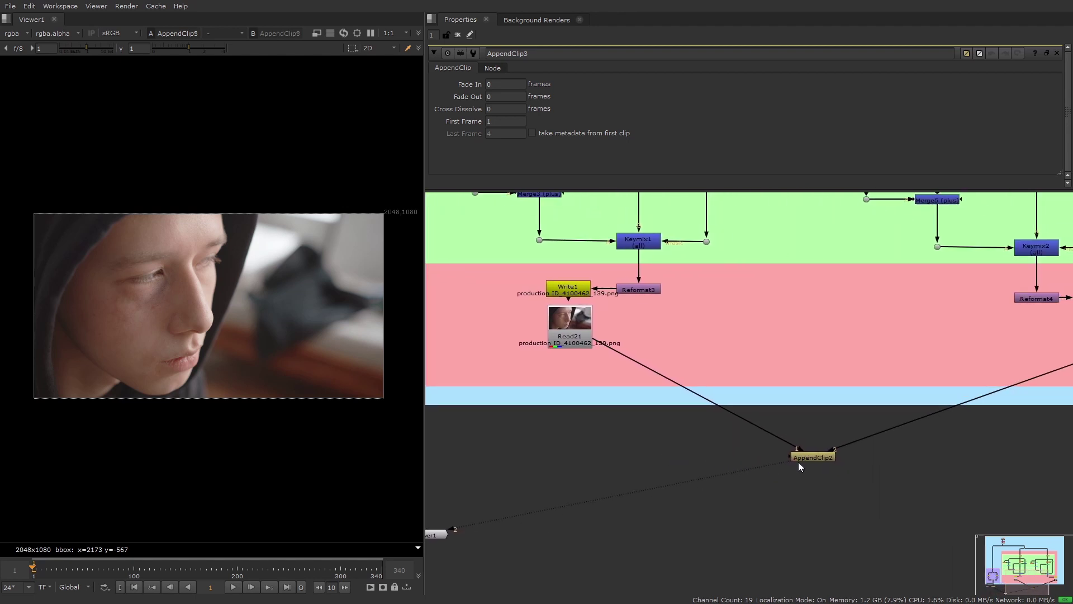
drag(798, 461, 816, 355)
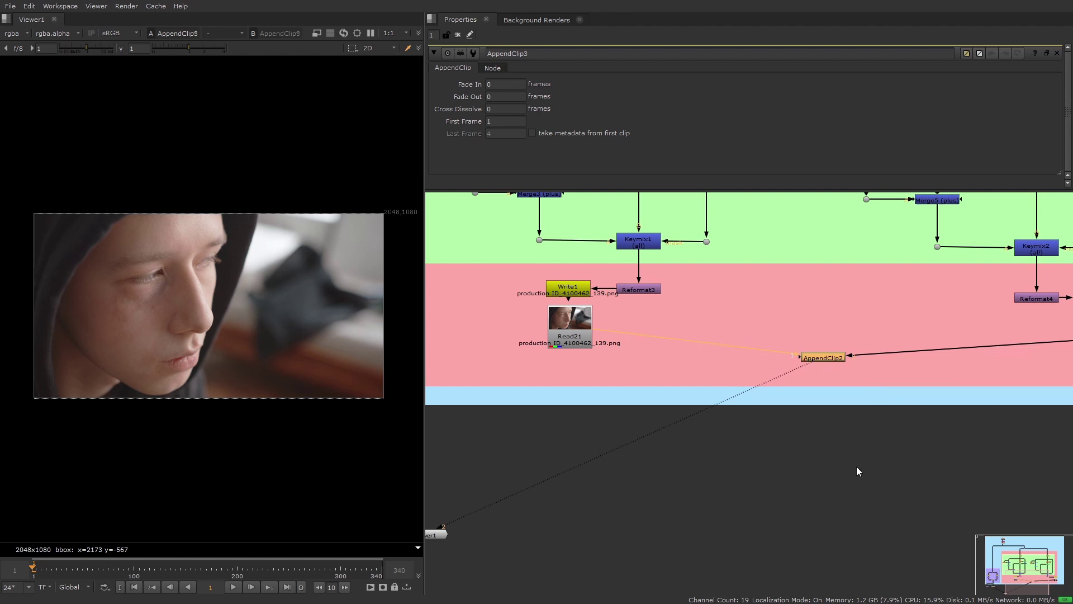
middle_drag(827, 393, 724, 417)
drag(728, 383, 734, 394)
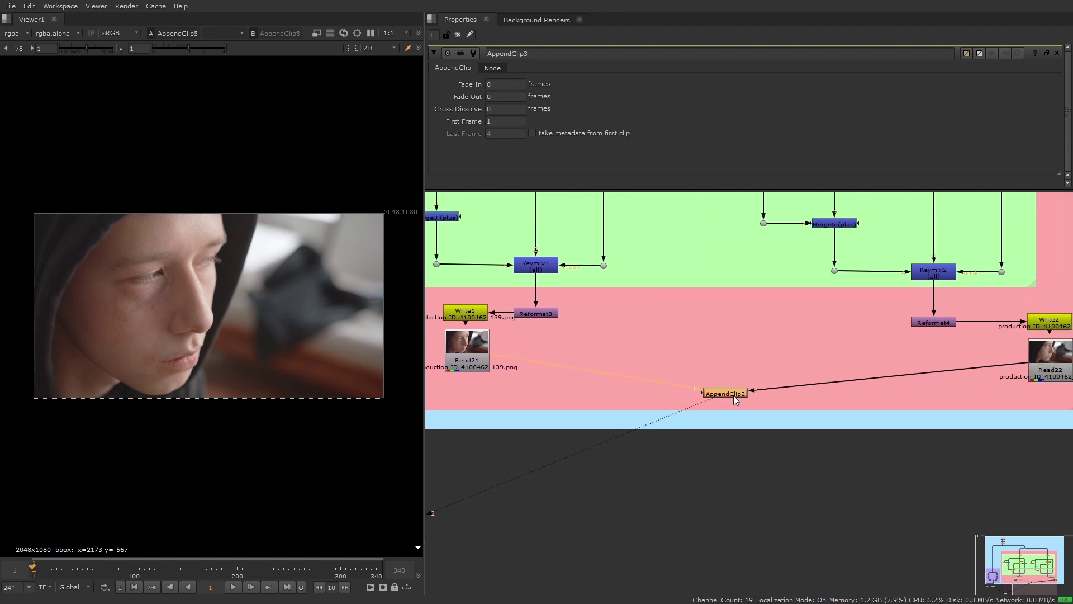
Paste the group below AppendClip2 as Crop2 and AppendClip4.
key(ctrl+v)
drag(736, 456, 738, 475)
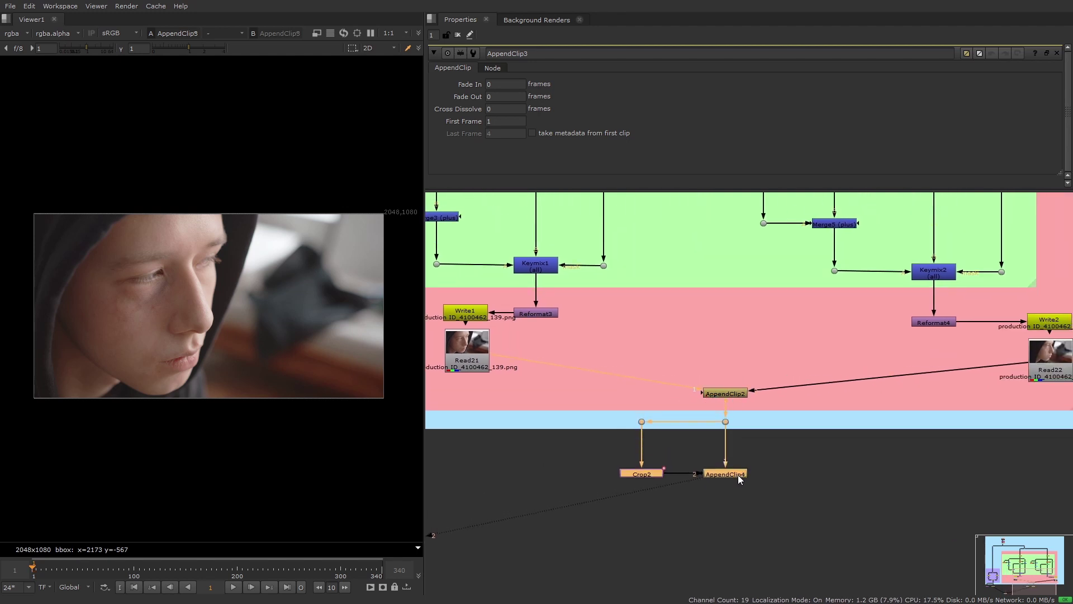
click(544, 466)
middle_drag(538, 464, 645, 468)
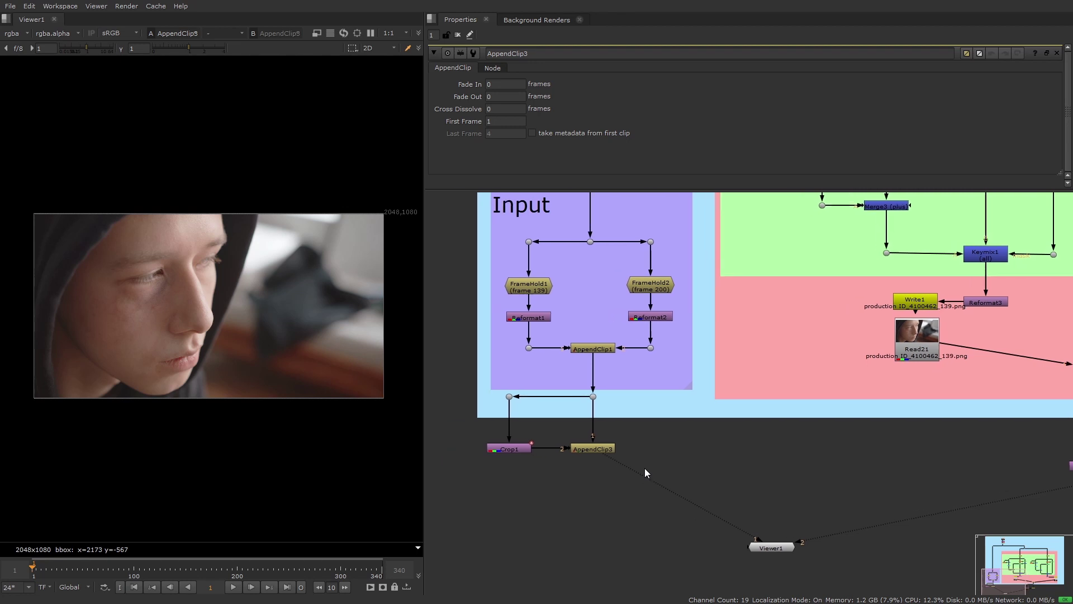
scroll(601, 400, up, 2)
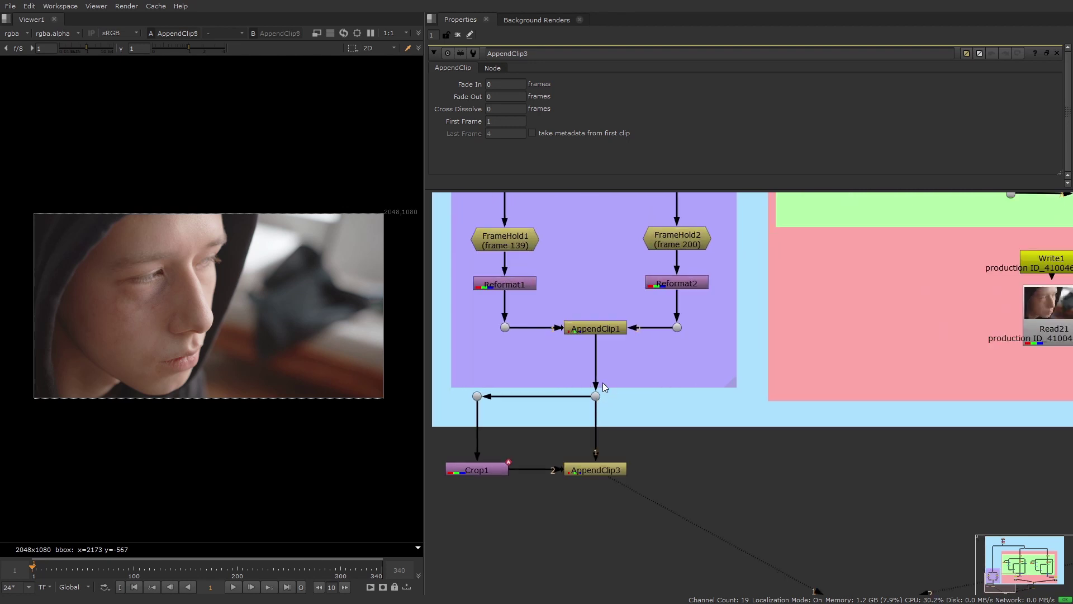
scroll(609, 410, down, 2)
middle_drag(899, 412, 558, 443)
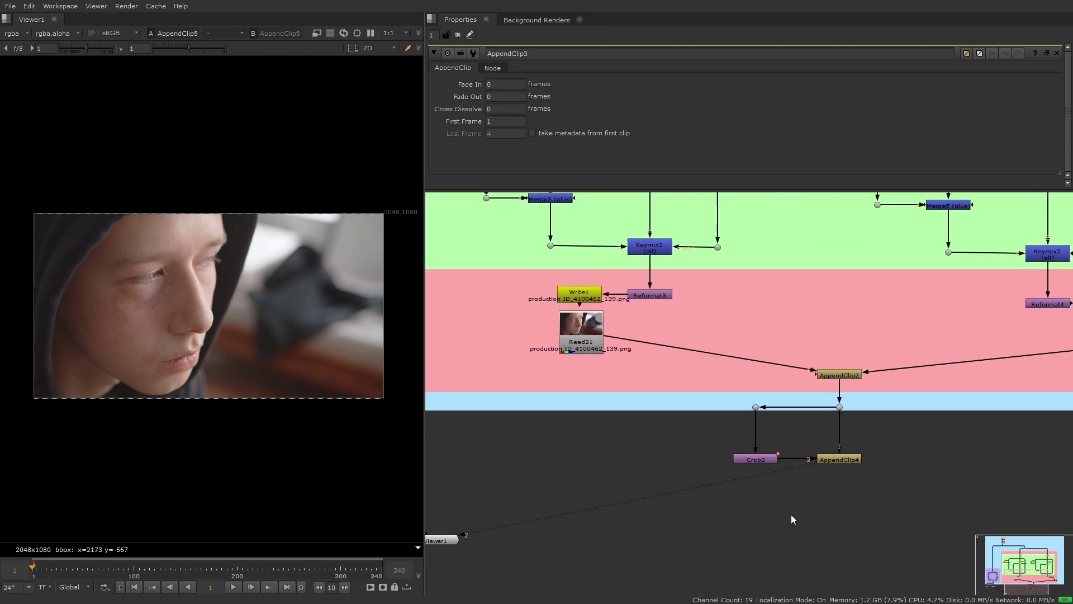
middle_drag(790, 510, 749, 504)
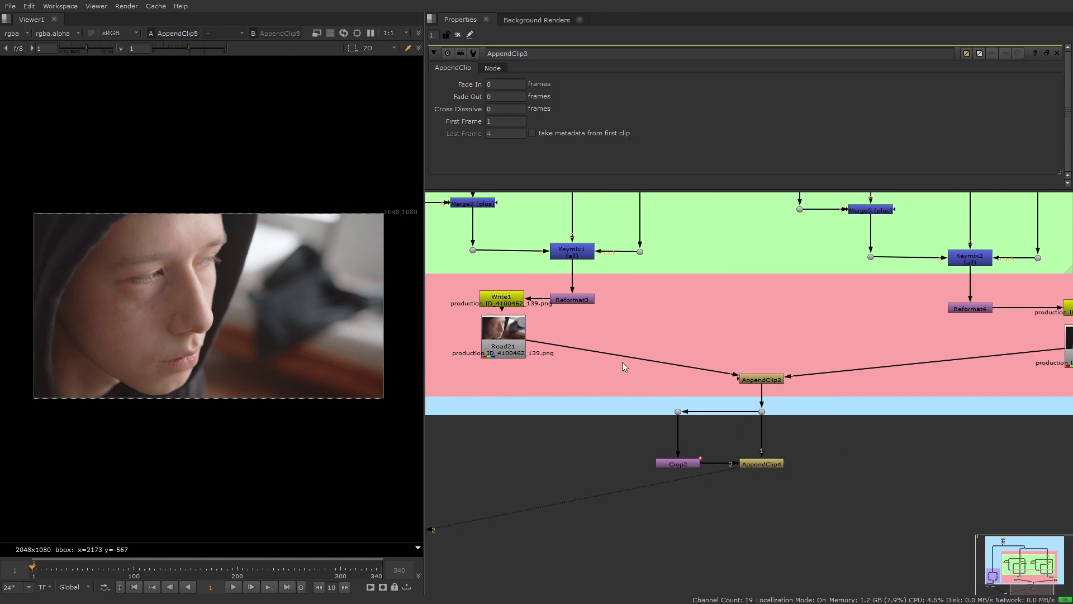
Straighten the Read21 and Read22 pipes with Dots.
drag(628, 361, 505, 376)
middle_drag(754, 365, 682, 368)
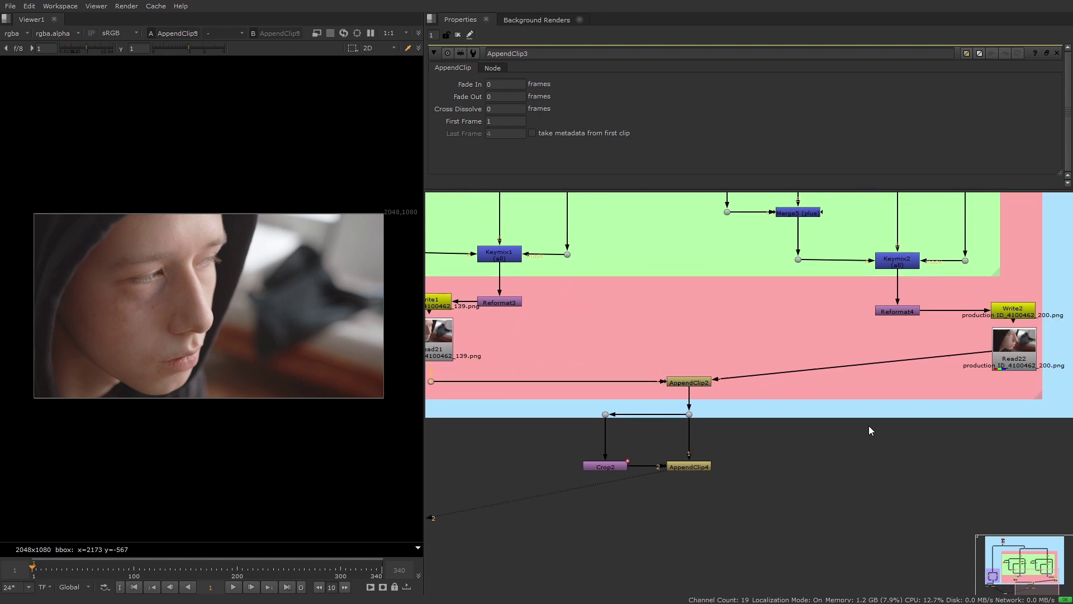
ctrl+click(849, 365)
drag(849, 365, 1014, 381)
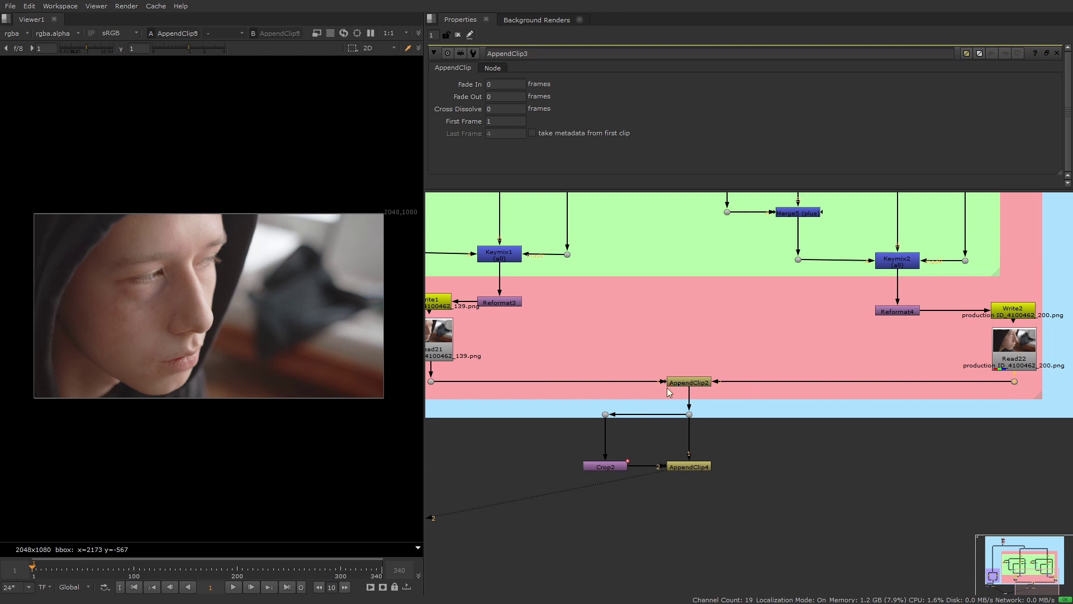
middle_drag(707, 437, 898, 485)
scroll(754, 511, down, 3)
scroll(562, 445, up, 1)
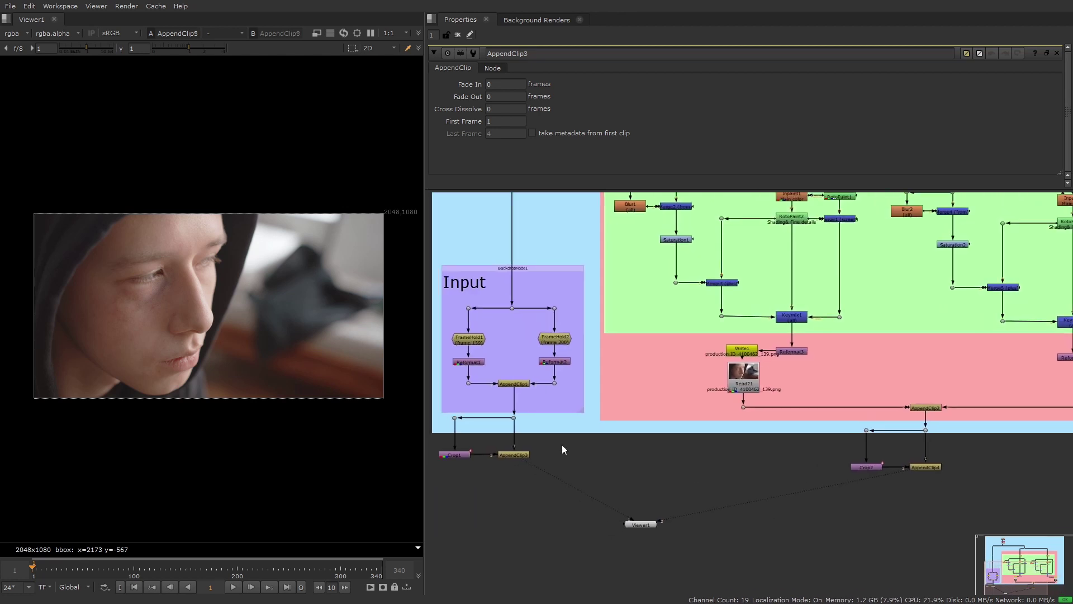
scroll(169, 309, up, 6)
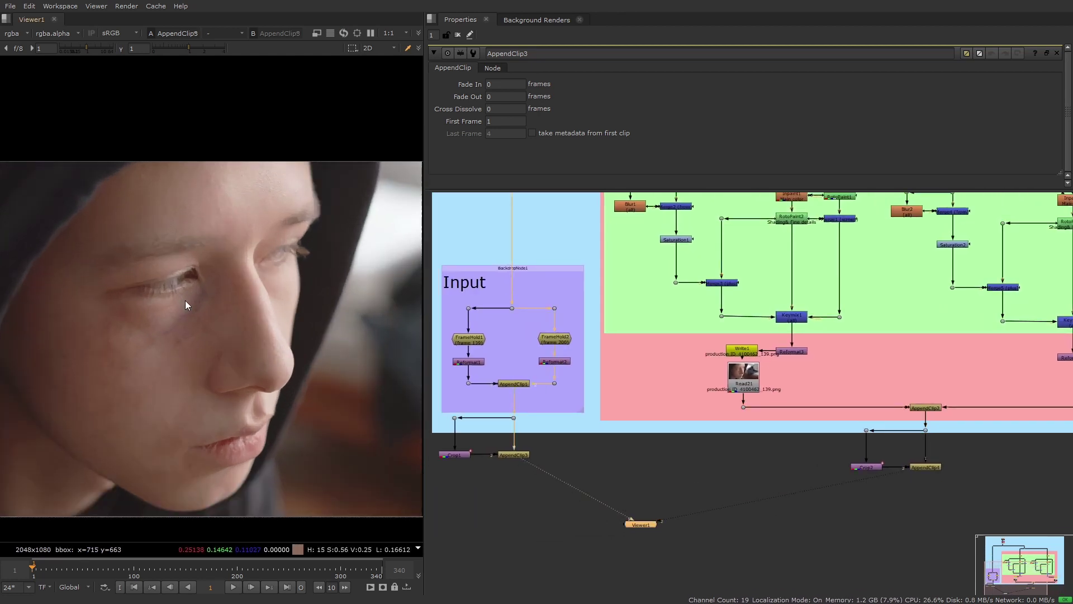
Show AppendClip4's output in Viewer1 and recentre the views.
key(2)
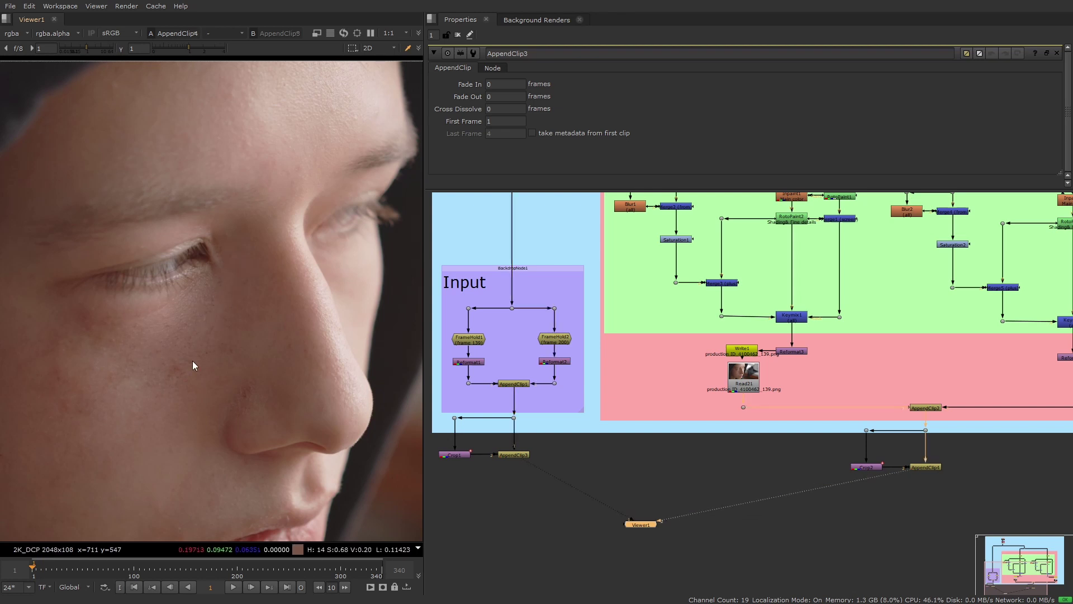
scroll(249, 418, down, 3)
middle_drag(276, 433, 243, 397)
click(842, 519)
middle_drag(816, 543, 808, 527)
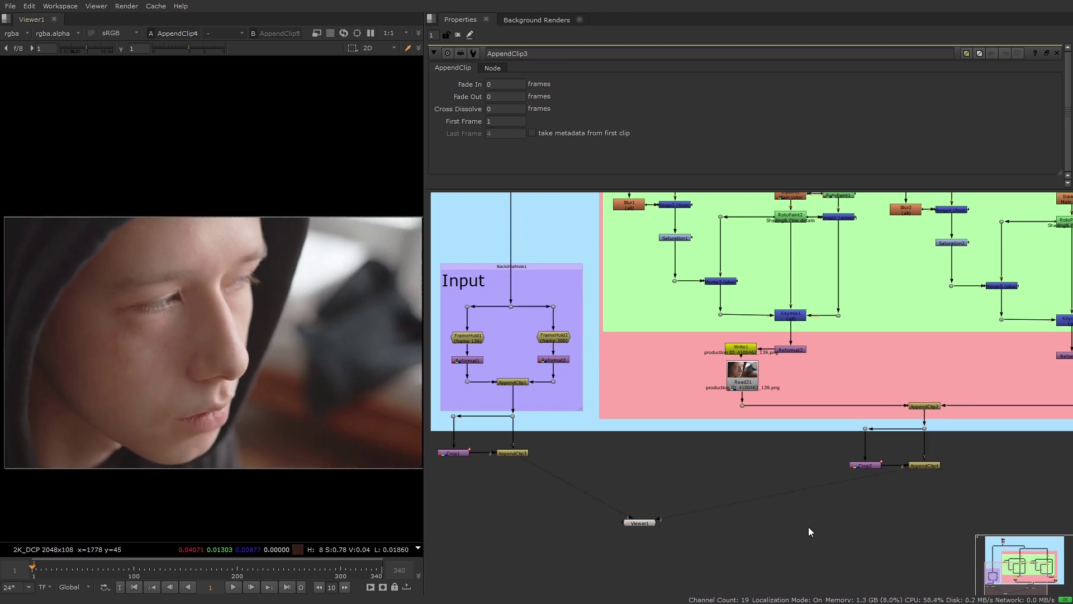
Create CopyCat1 with AppendClip3 as Input and AppendClip4 as GroundTruth, straightening pipes.
key(Tab)
text(copycat)
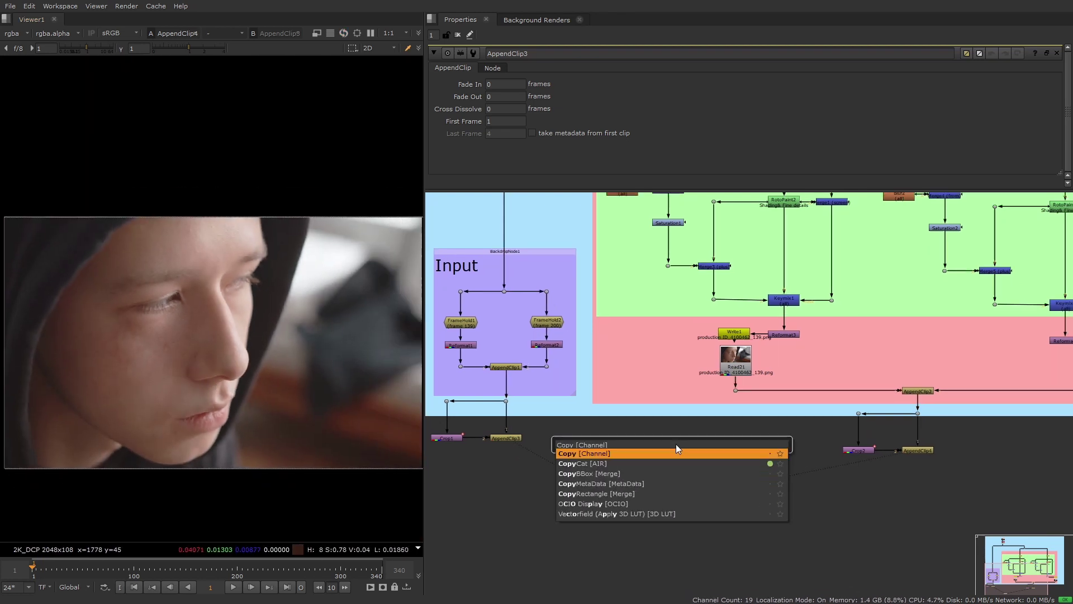
key(Return)
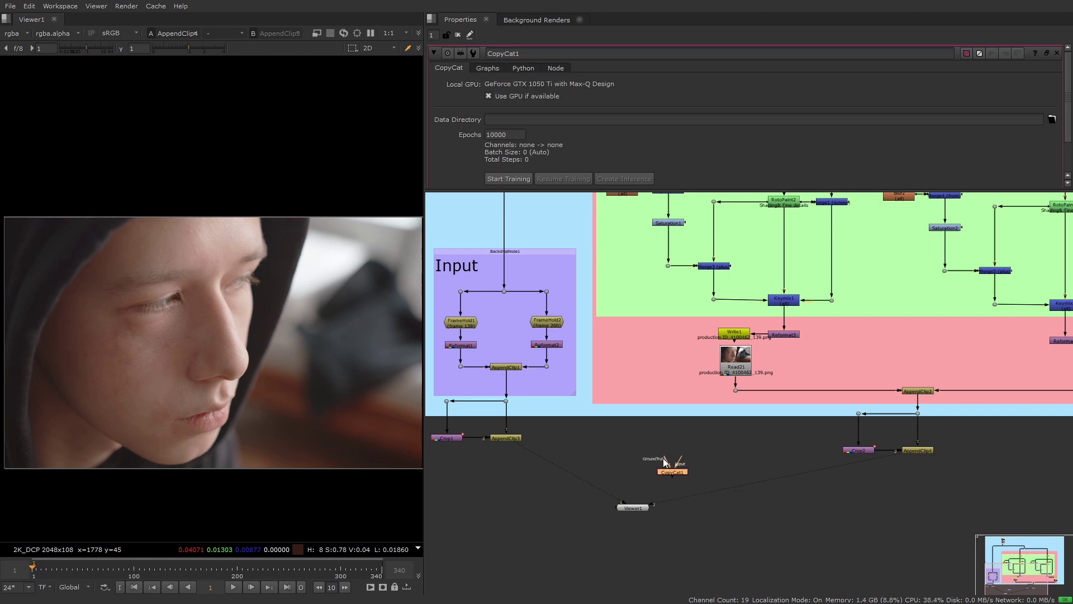
scroll(673, 472, up, 2)
drag(667, 453, 1018, 435)
drag(690, 449, 461, 420)
drag(442, 455, 442, 467)
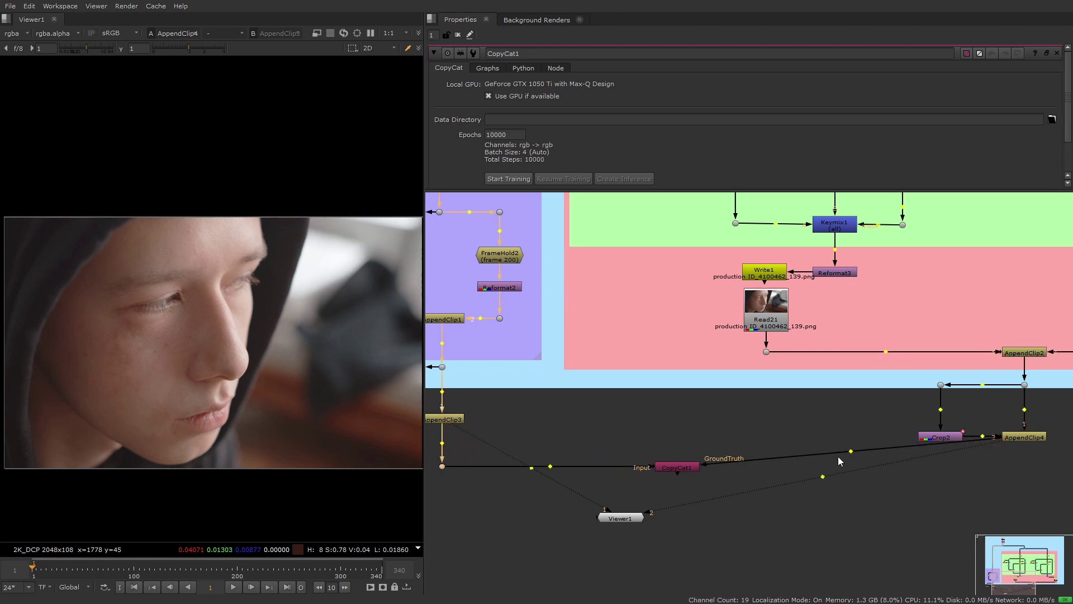
ctrl+drag(851, 451, 1020, 468)
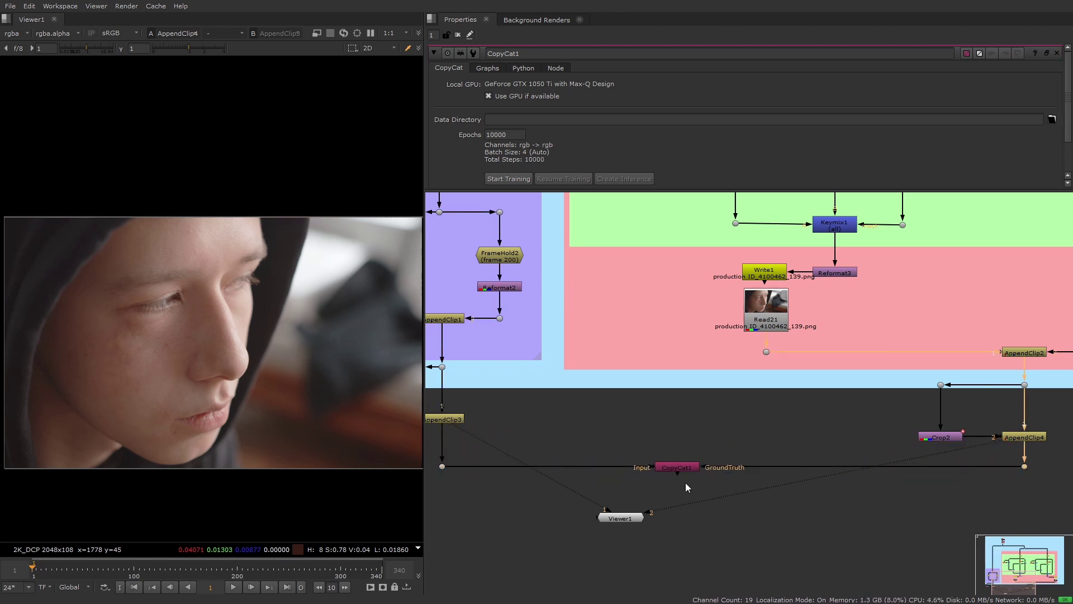
Place Viewer1 below CopyCat1 and display CopyCat1's output.
drag(638, 521, 696, 553)
click(688, 468)
key(1)
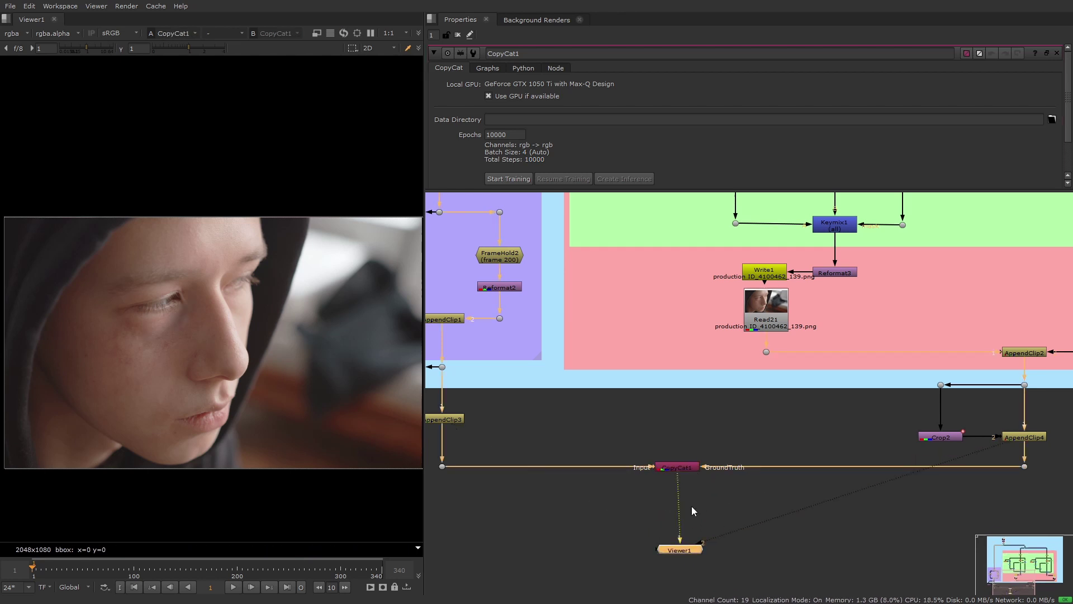
click(696, 549)
click(703, 505)
scroll(703, 505, down, 4)
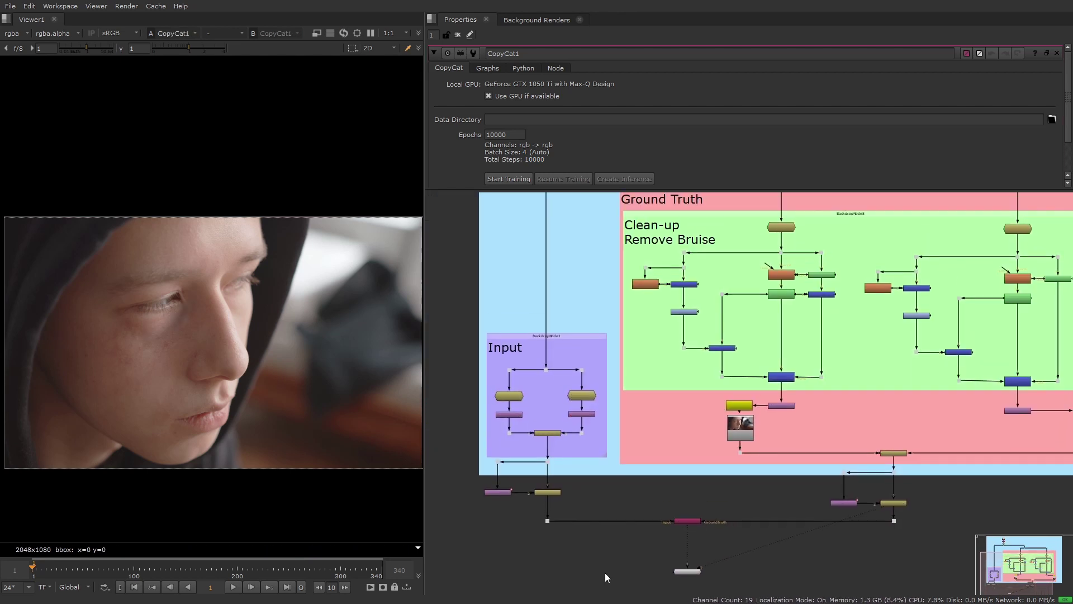